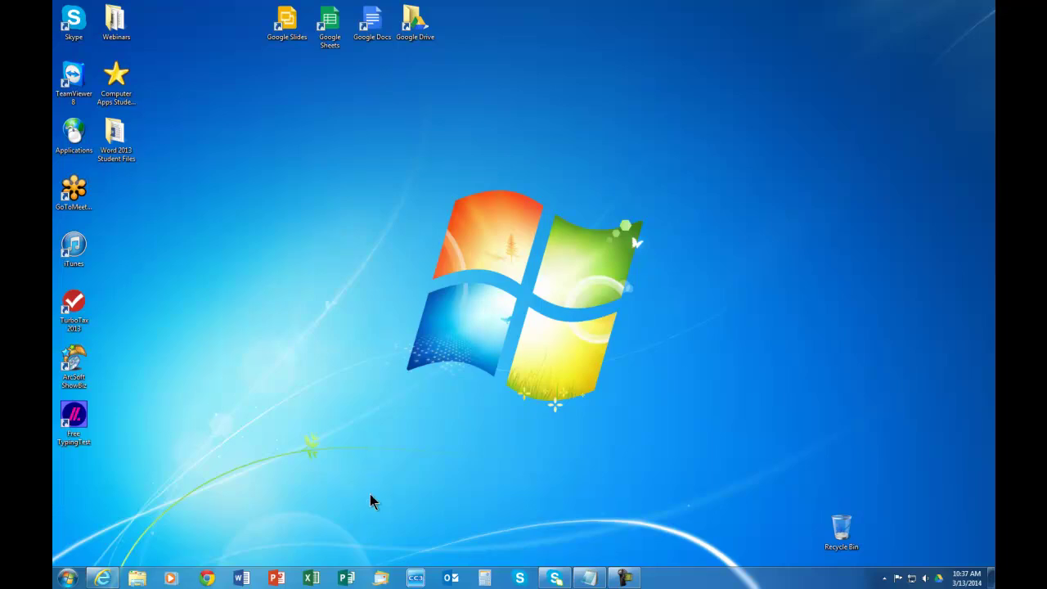
# Start Excel, try opening the recent workbook Yahoo Contacts 10-1-2013, and close the crashed program.
pyautogui.click(319, 576)
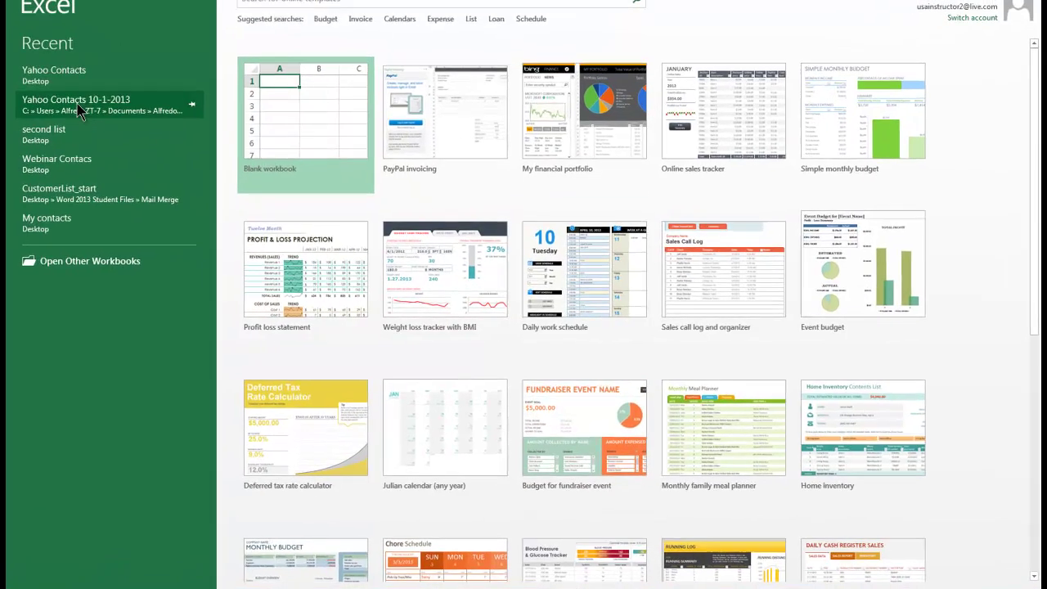
pyautogui.click(79, 109)
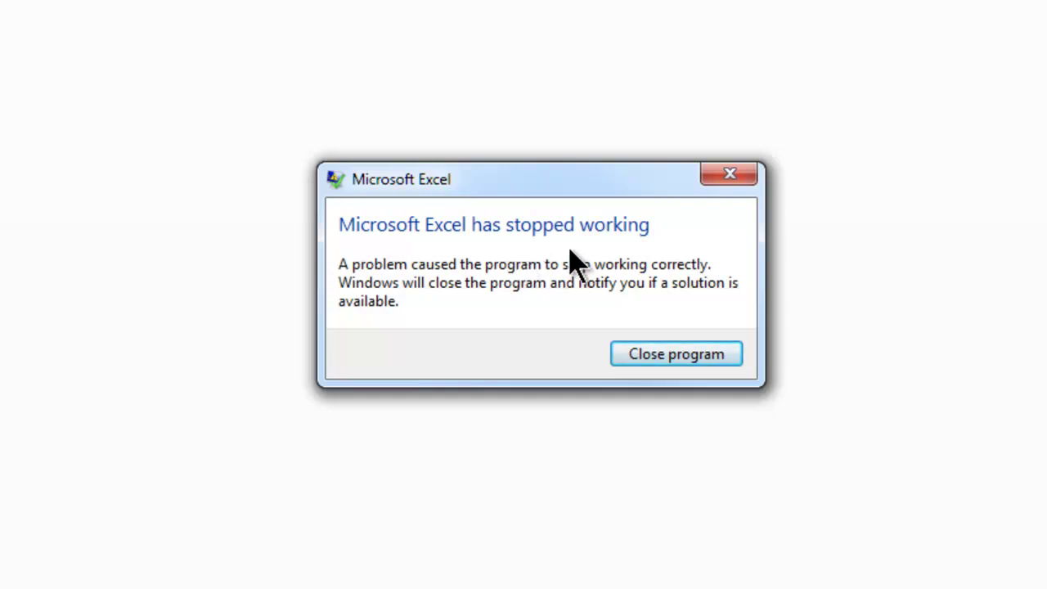
pyautogui.click(671, 357)
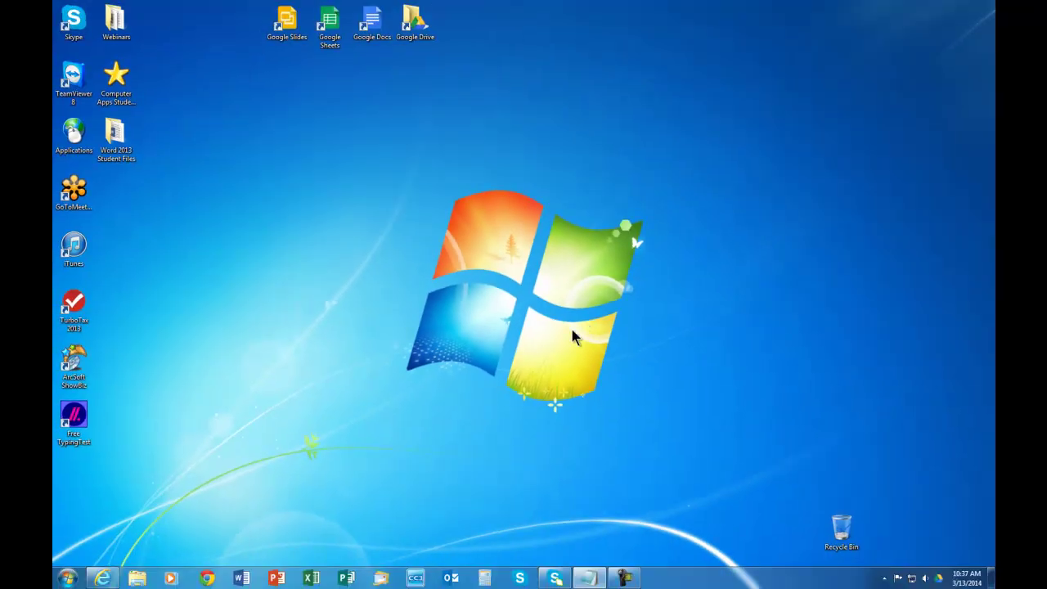
# Open the recent workbook 'second list' from the taskbar jump list and cancel the crash-solution search.
pyautogui.rightClick(315, 577)
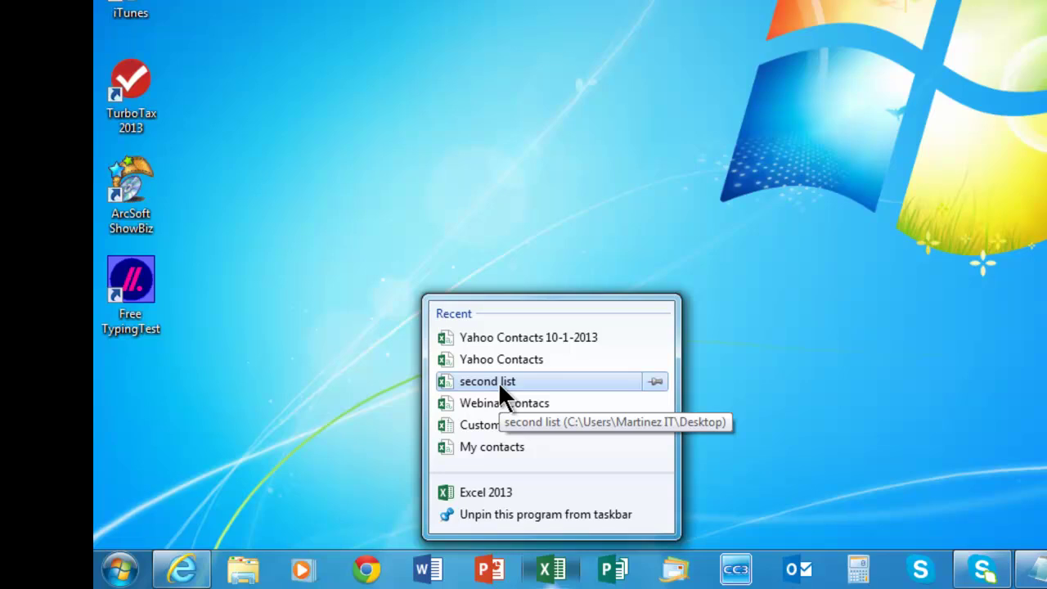
pyautogui.click(498, 382)
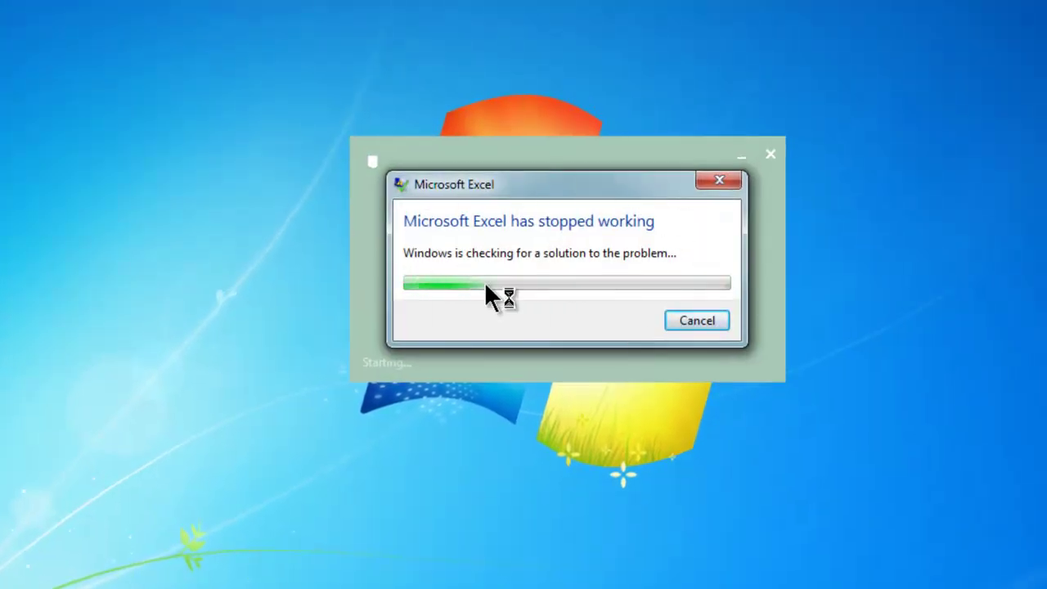
pyautogui.click(708, 321)
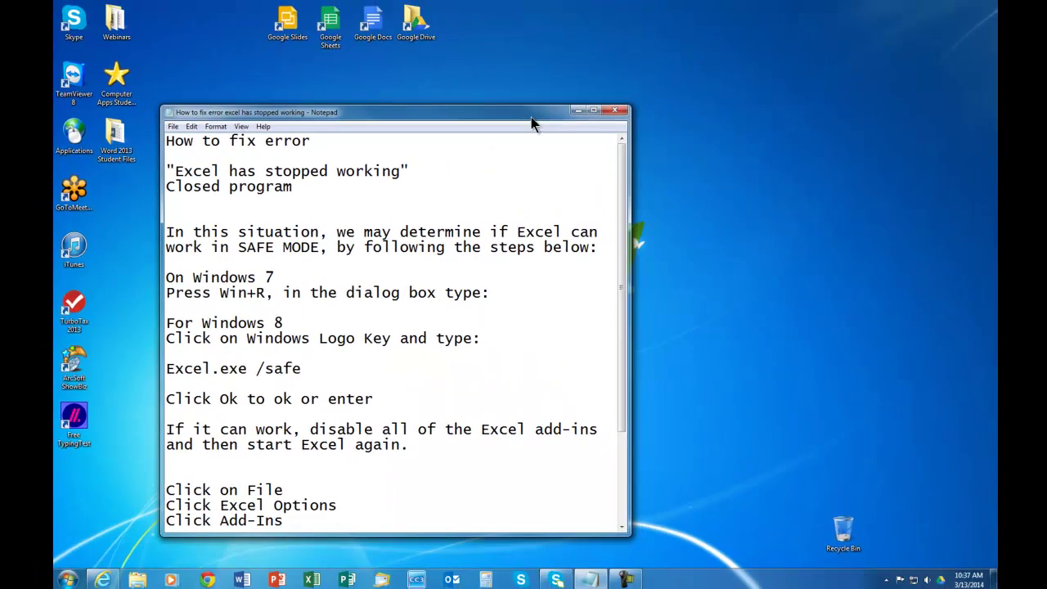
# Move the Notepad note up and left and scroll through the add-ins paragraph.
pyautogui.moveTo(531, 117); pyautogui.dragTo(425, 81)
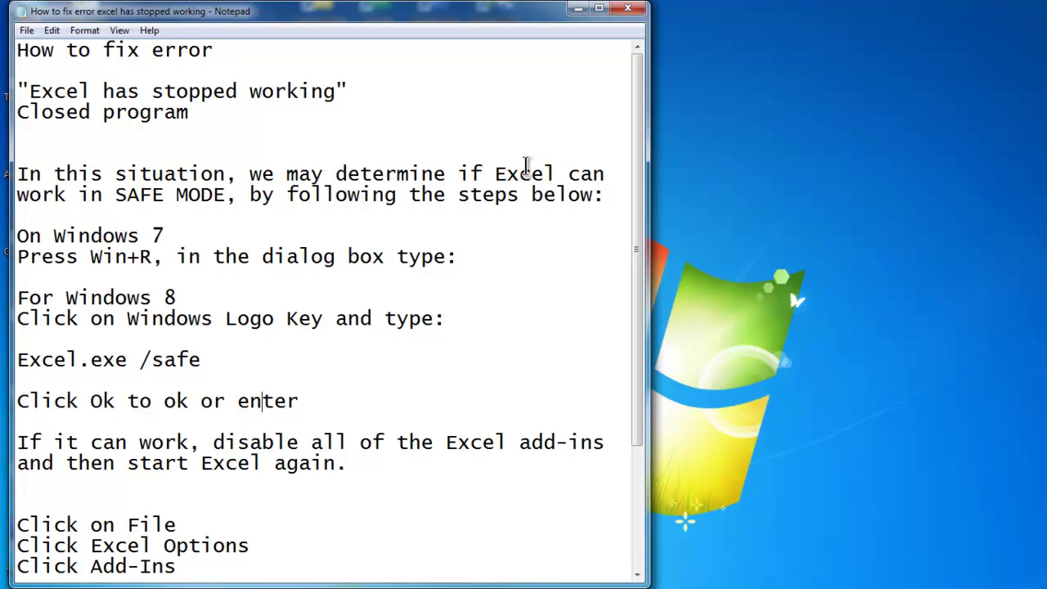
pyautogui.click(327, 442)
pyautogui.scroll(-1, 361, 426)
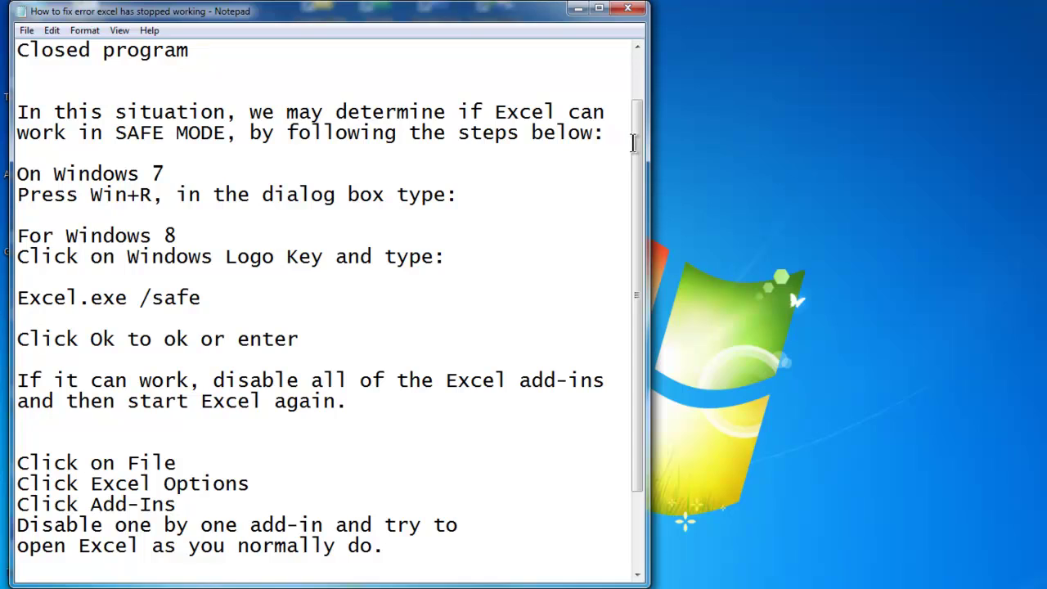
pyautogui.scroll(1, 318, 127)
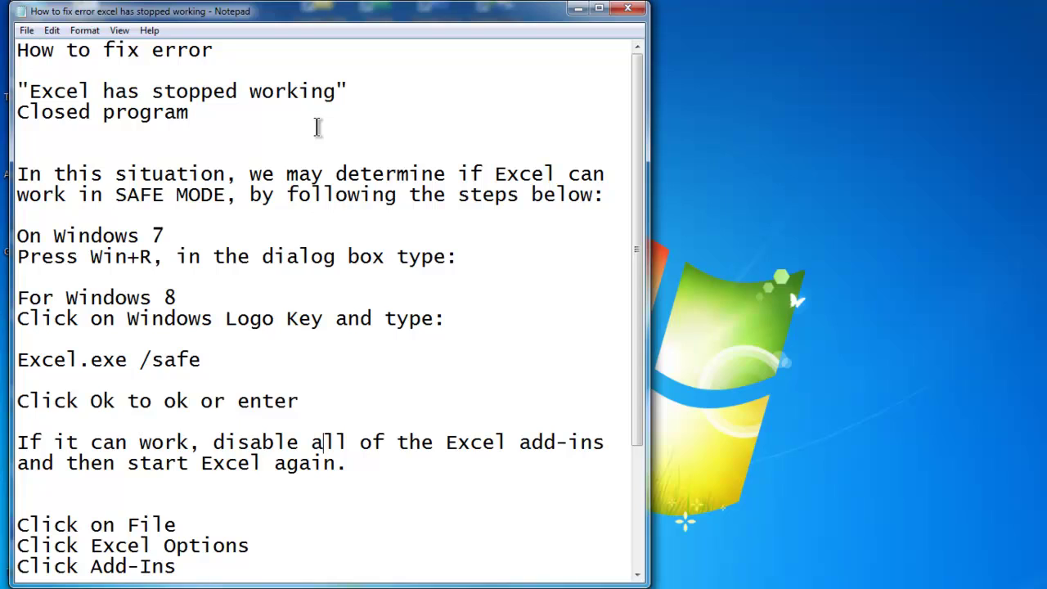
# Highlight the quoted error message and the words 'SAFE MODE,' in the note.
pyautogui.hotkey('ctrl', 'Home')
pyautogui.press('Down')
pyautogui.press('Down')
pyautogui.hotkey('shift', 'Right')
pyautogui.hotkey('shift', 'Right')
pyautogui.hotkey('shift', 'Right')
pyautogui.hotkey('shift', 'Right')
pyautogui.hotkey('shift', 'Right')
pyautogui.hotkey('shift', 'Right')
pyautogui.hotkey('shift', 'Right')
pyautogui.hotkey('shift', 'Right')
pyautogui.hotkey('shift', 'Right')
pyautogui.hotkey('shift', 'Right')
pyautogui.hotkey('shift', 'Right')
pyautogui.hotkey('shift', 'Right')
pyautogui.hotkey('shift', 'Right')
pyautogui.hotkey('shift', 'Right')
pyautogui.hotkey('shift', 'Right')
pyautogui.hotkey('shift', 'Right')
pyautogui.hotkey('shift', 'Right')
pyautogui.hotkey('shift', 'Right')
pyautogui.hotkey('shift', 'Right')
pyautogui.hotkey('shift', 'Down')
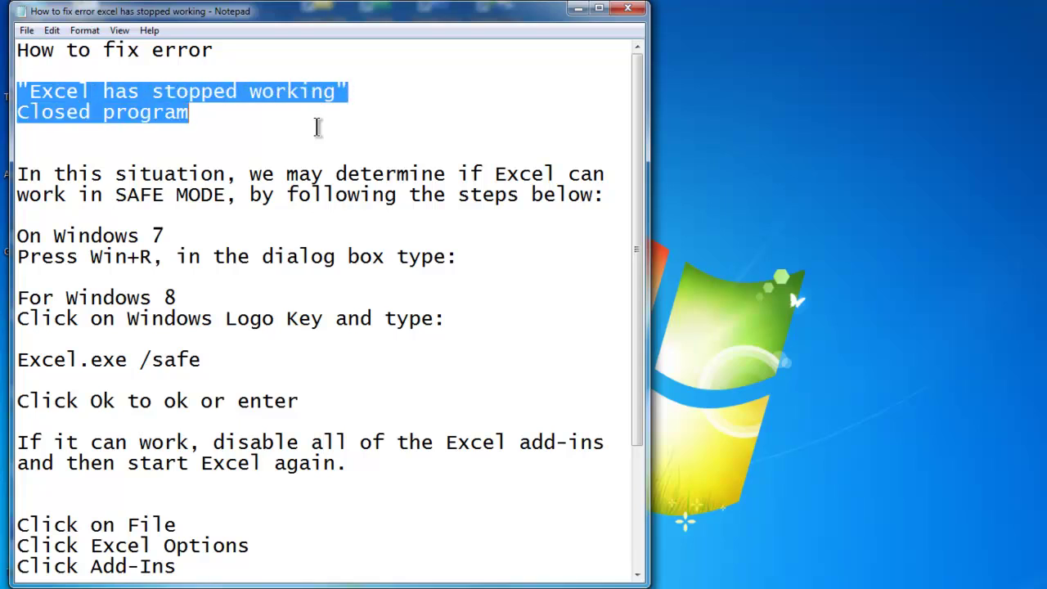
pyautogui.press('Down')
pyautogui.press('Down')
pyautogui.press('Down')
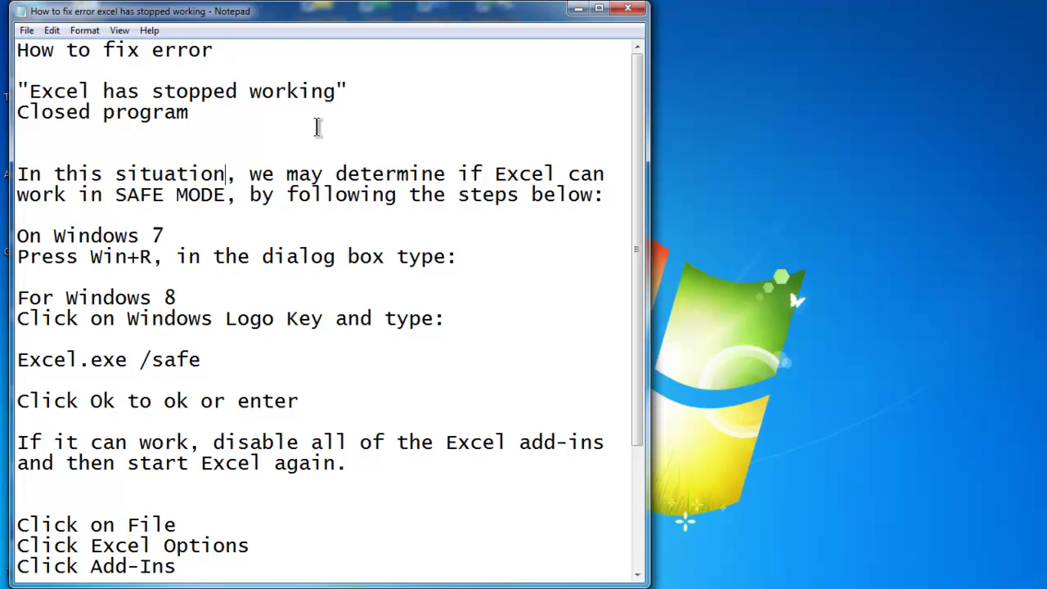
pyautogui.press('Down')
pyautogui.hotkey('ctrl', 'shift', 'Left')
pyautogui.hotkey('ctrl', 'shift', 'Left')
pyautogui.hotkey('shift', 'Right')
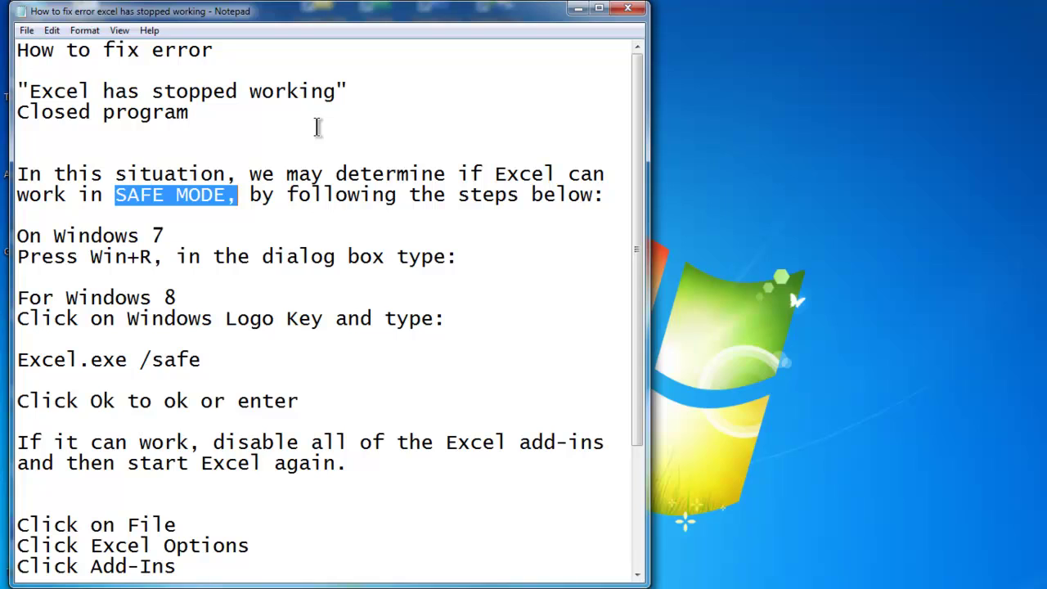
# Highlight the 'On Windows 7' heading, then bring up the Windows Run box.
pyautogui.press('Down')
pyautogui.press('Down')
pyautogui.press('Home')
pyautogui.press('Right')
pyautogui.hotkey('shift', 'Right')
pyautogui.hotkey('shift', 'Right')
pyautogui.hotkey('shift', 'Right')
pyautogui.hotkey('shift', 'Right')
pyautogui.hotkey('shift', 'Right')
pyautogui.hotkey('shift', 'Right')
pyautogui.hotkey('shift', 'Right')
pyautogui.hotkey('shift', 'Right')
pyautogui.hotkey('shift', 'Right')
pyautogui.hotkey('shift', 'Right')
pyautogui.hotkey('shift', 'Right')
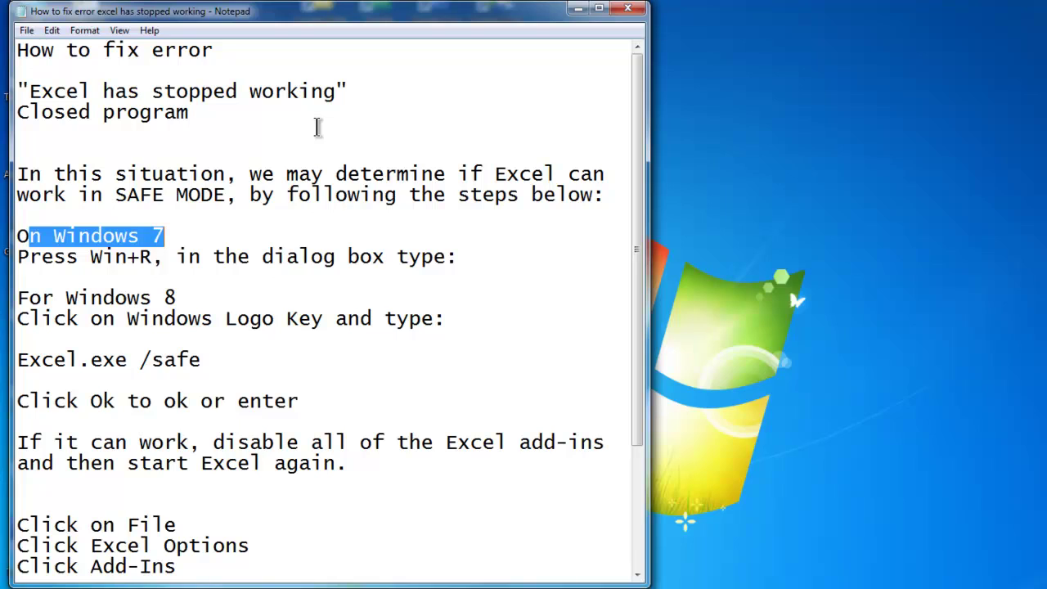
pyautogui.press('Right')
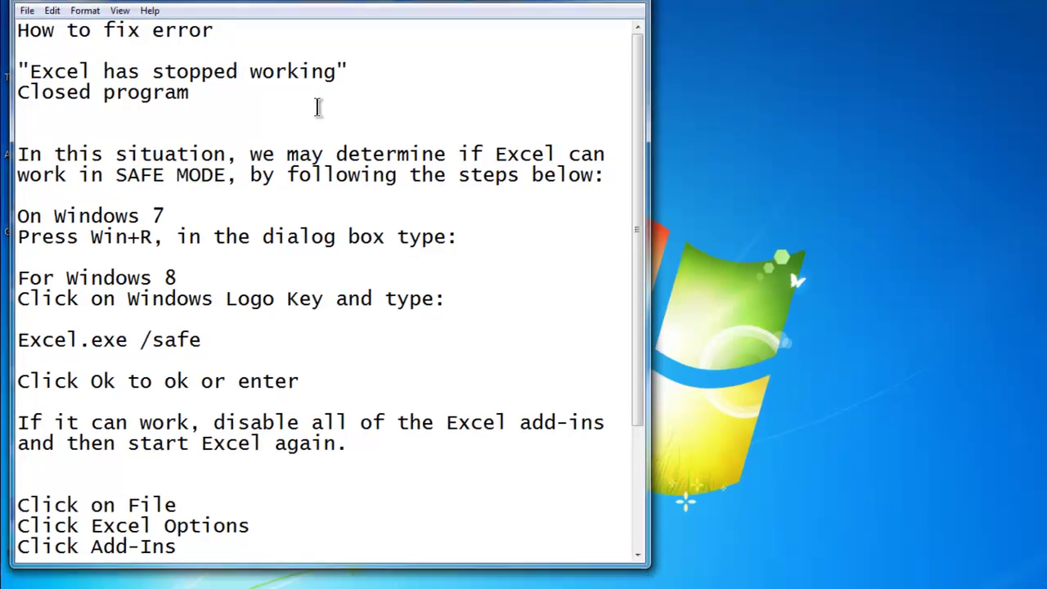
pyautogui.press('super+r')
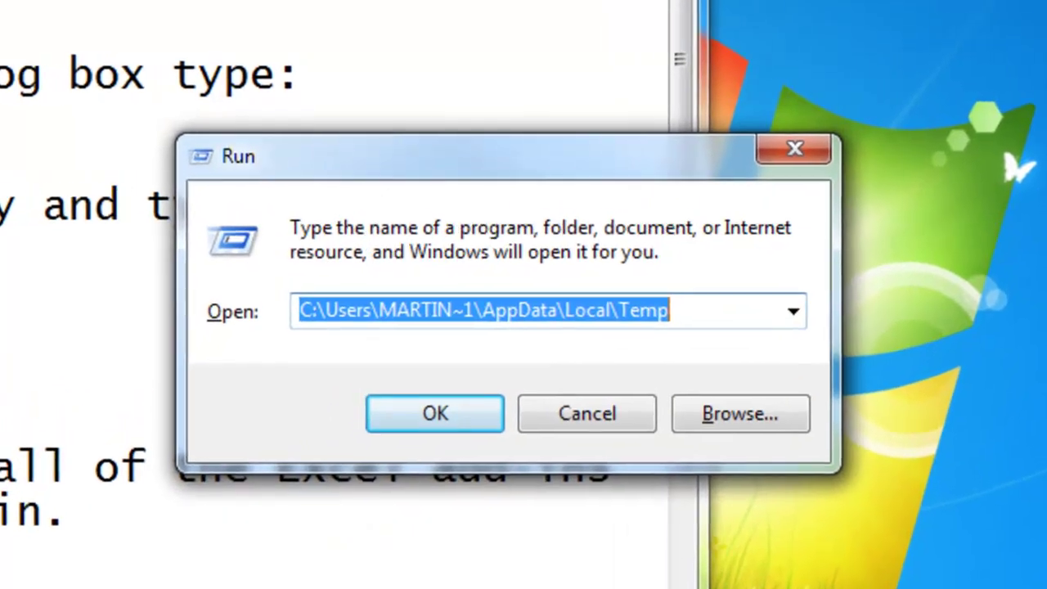
# Enter 'Excel.exe. /safe' in the Run box over the old Temp path.
pyautogui.write('E')
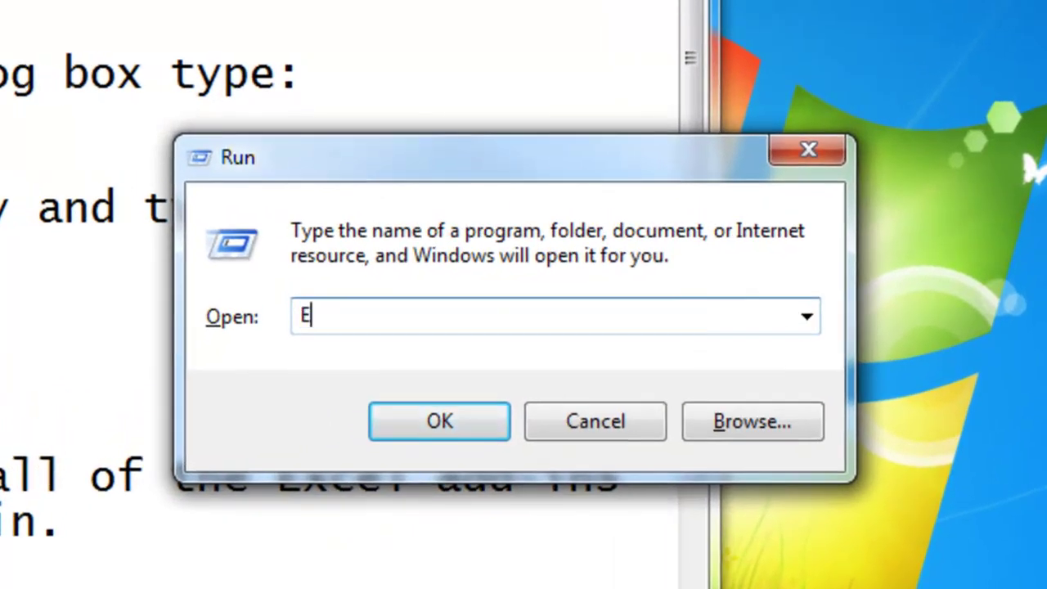
pyautogui.write('xcel.exe.')
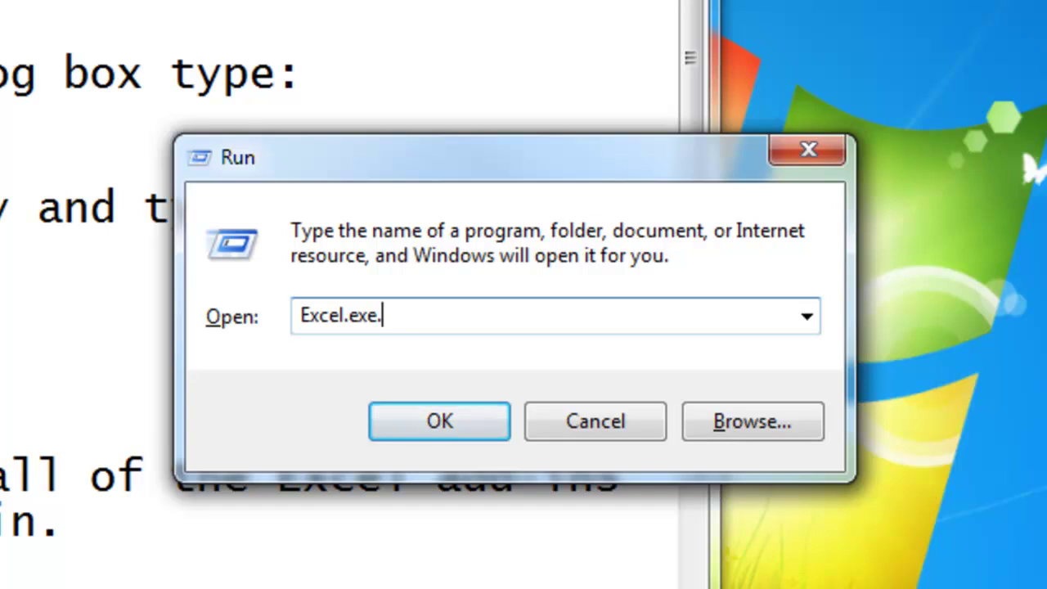
pyautogui.write(' /safe')
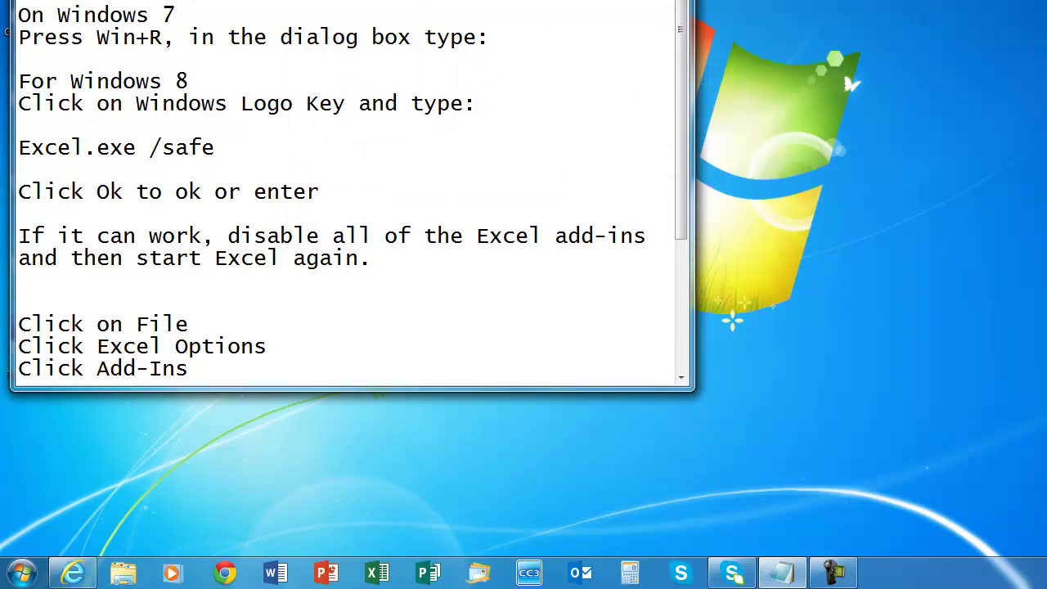
# Run 'excel.exe /safe' from the Run dialog to start Excel in Safe Mode with a blank Book1.
pyautogui.press('super+r')
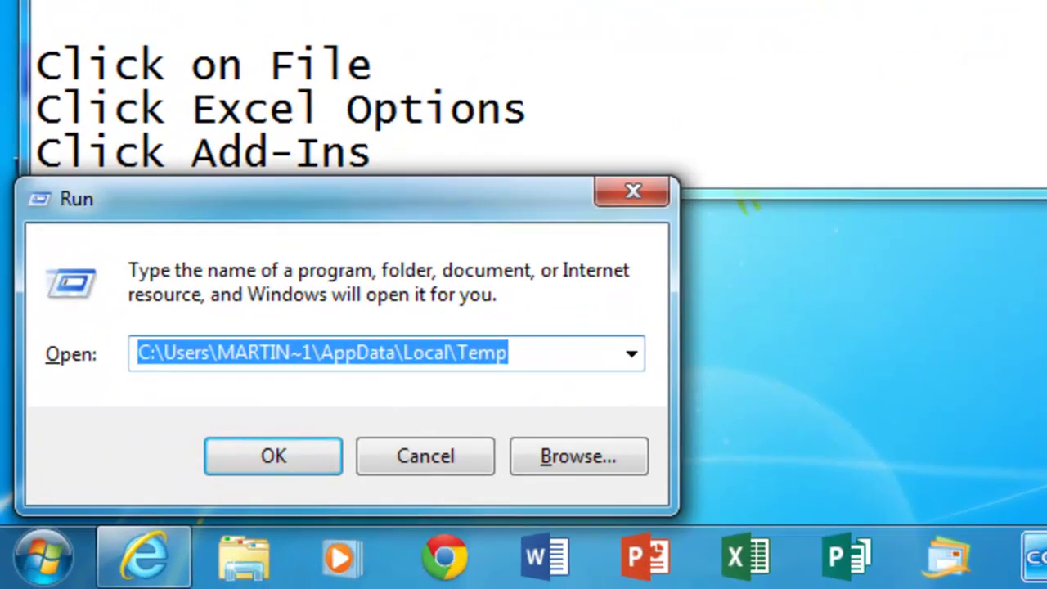
pyautogui.write('excel')
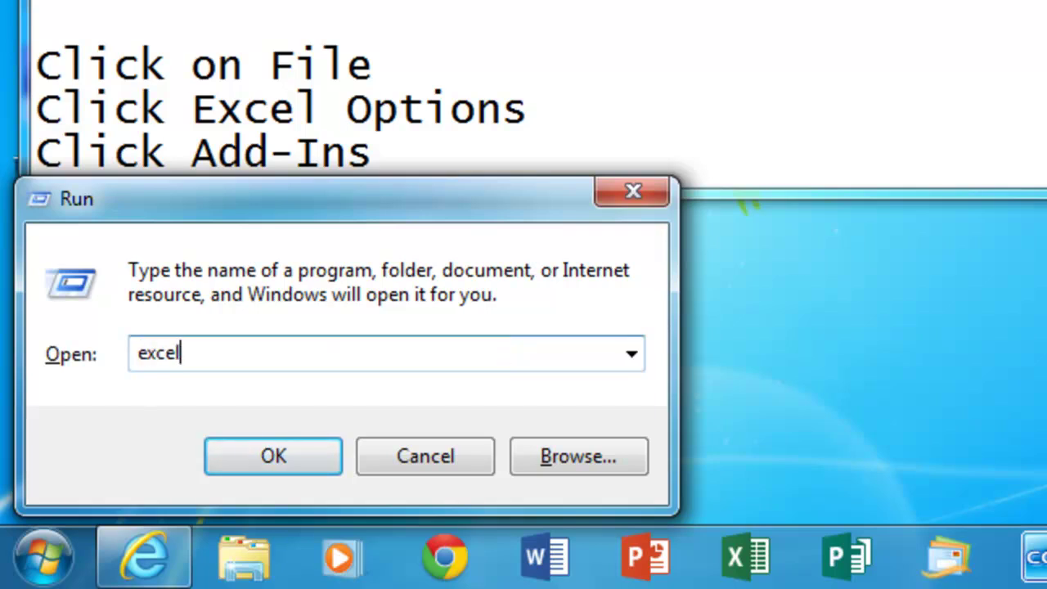
pyautogui.write('.exe /safe')
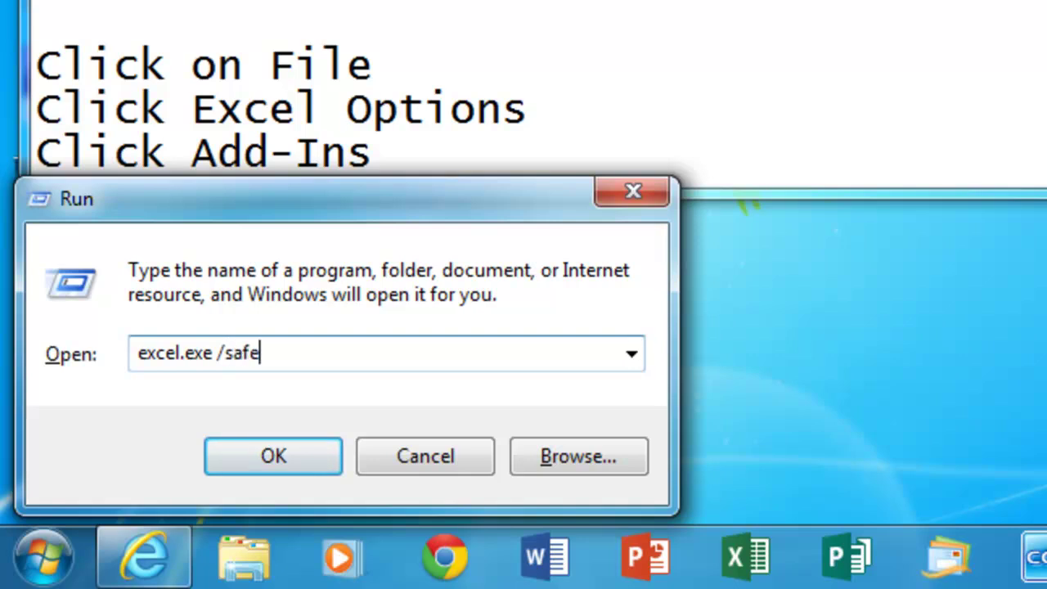
pyautogui.press('Return')
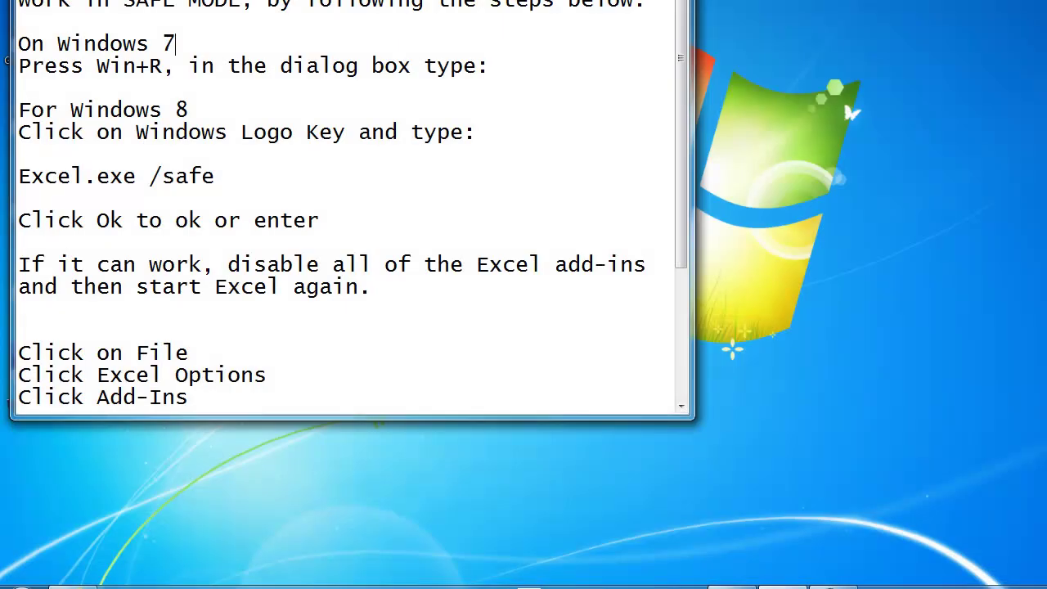
# Scroll to the For Windows 8 section and highlight its heading and the Windows Logo Key line.
pyautogui.click(287, 193)
pyautogui.scroll(-1, 287, 193)
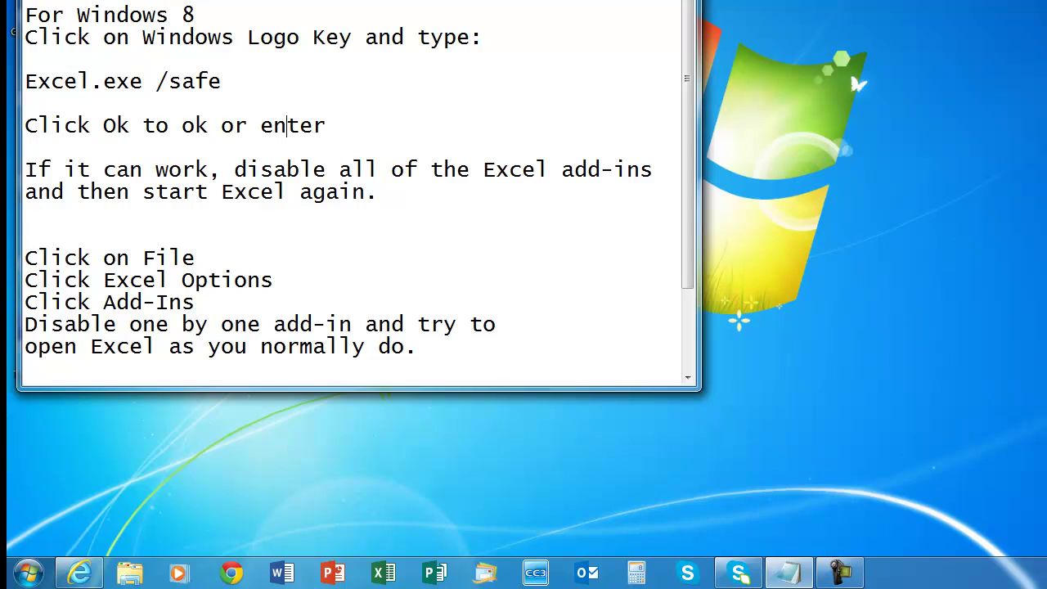
pyautogui.moveTo(51, 14); pyautogui.dragTo(195, 15)
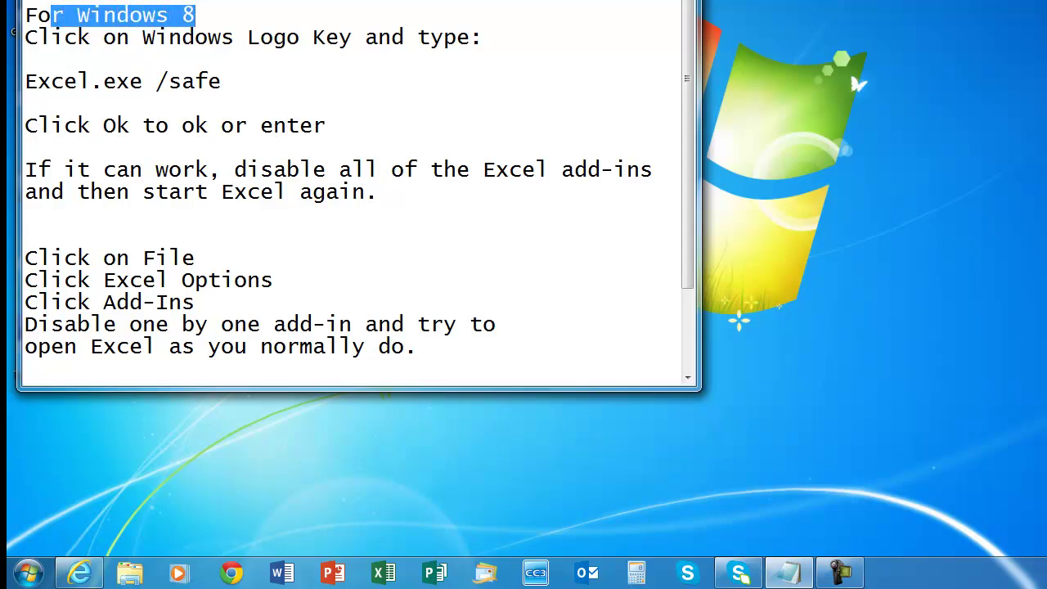
pyautogui.moveTo(38, 37); pyautogui.dragTo(456, 37)
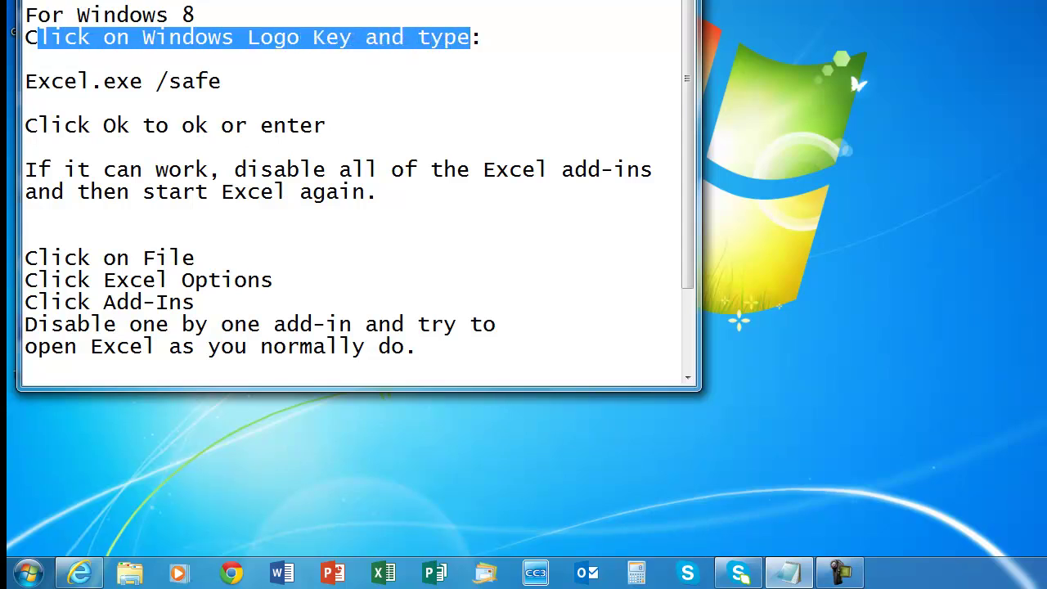
# Highlight the Excel.exe /safe command and the advice on disabling add-ins, then clear the selection.
pyautogui.click(90, 82)
pyautogui.moveTo(38, 82); pyautogui.dragTo(222, 81)
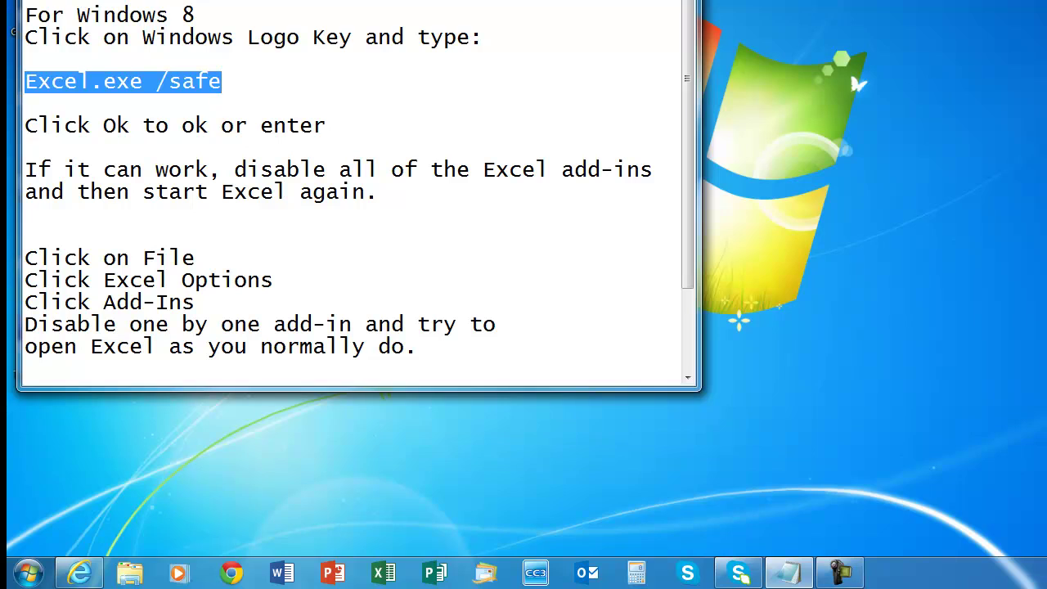
pyautogui.moveTo(37, 171); pyautogui.dragTo(378, 192)
pyautogui.click(25, 237)
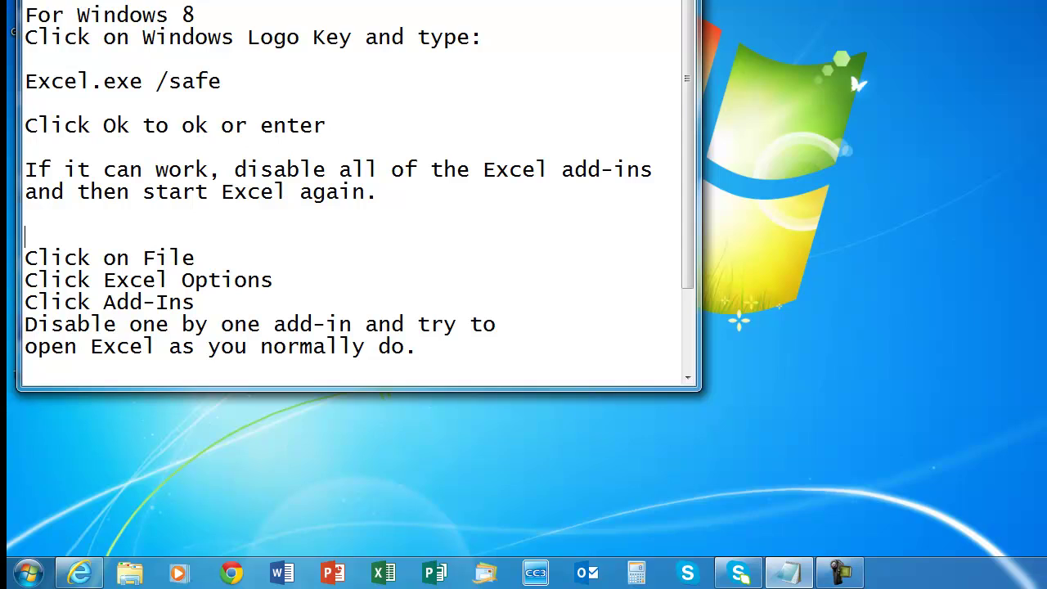
# Show the desktop, relaunch Excel with excel.exe /safe, and bring up the Open page with Ctrl+O.
pyautogui.press('super+d')
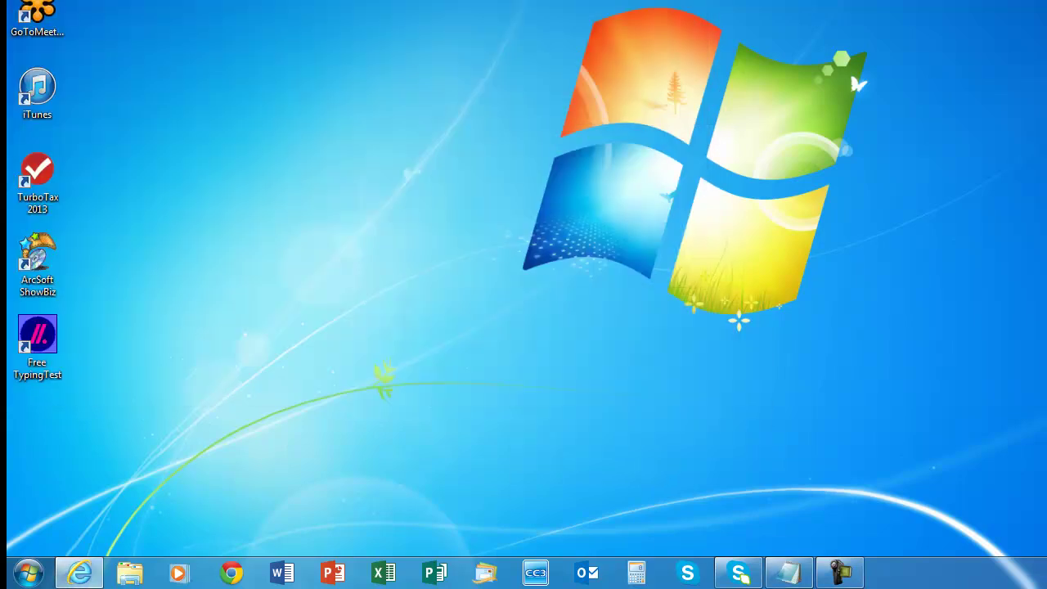
pyautogui.press('super+r')
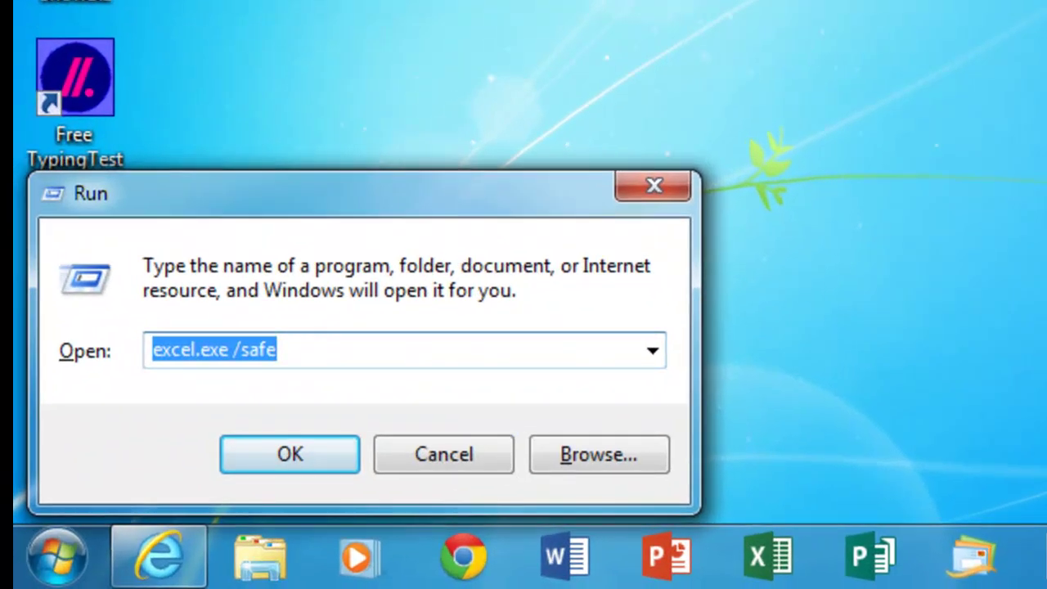
pyautogui.click(278, 350)
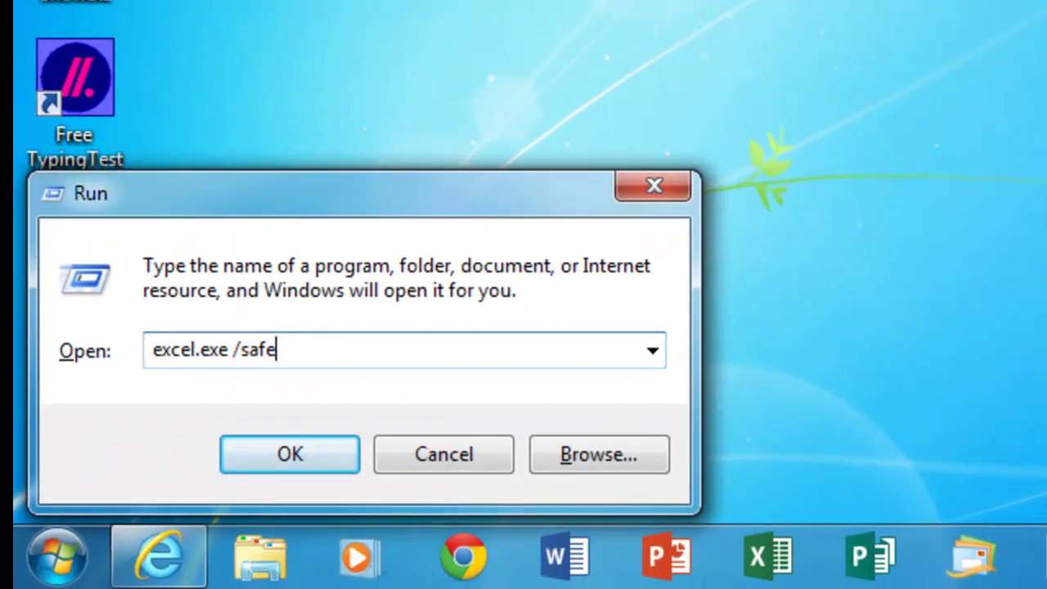
pyautogui.press('Return')
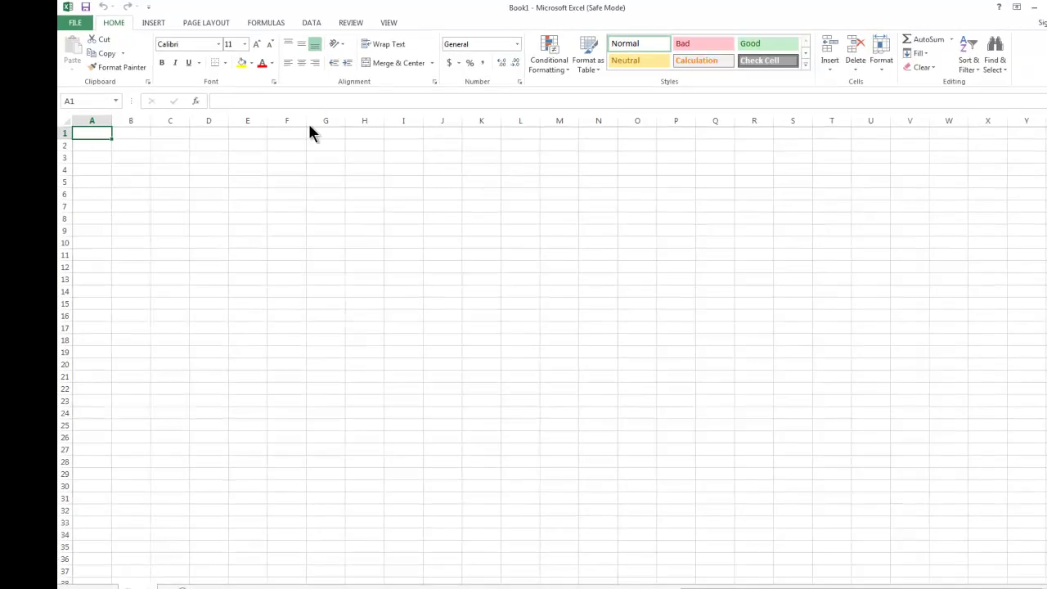
pyautogui.hotkey('ctrl', 'o')
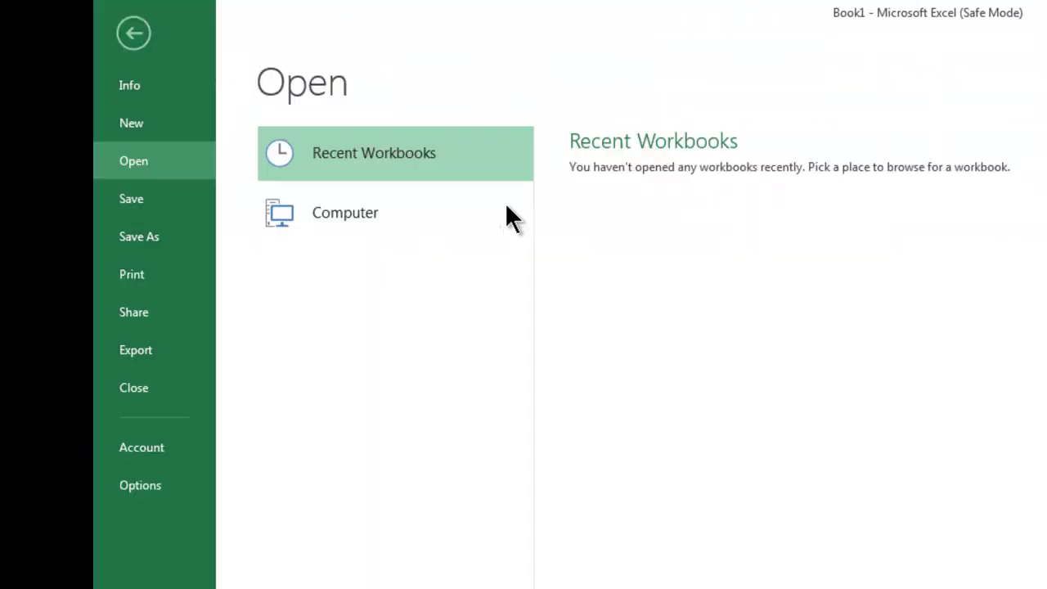
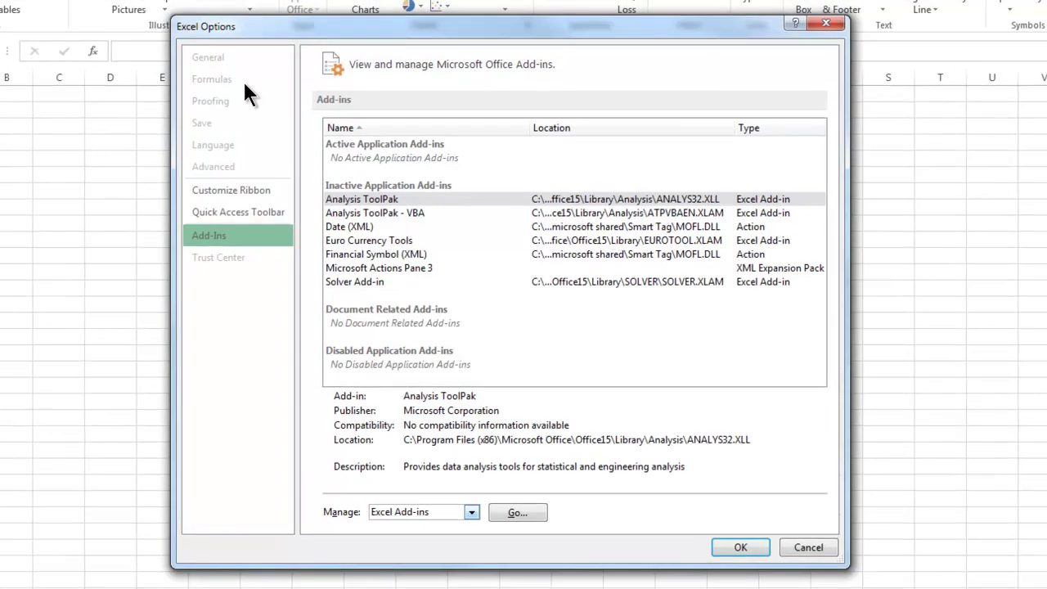
# Step through the add-ins list between the Analysis ToolPak and Analysis ToolPak - VBA entries.
pyautogui.press('Tab')
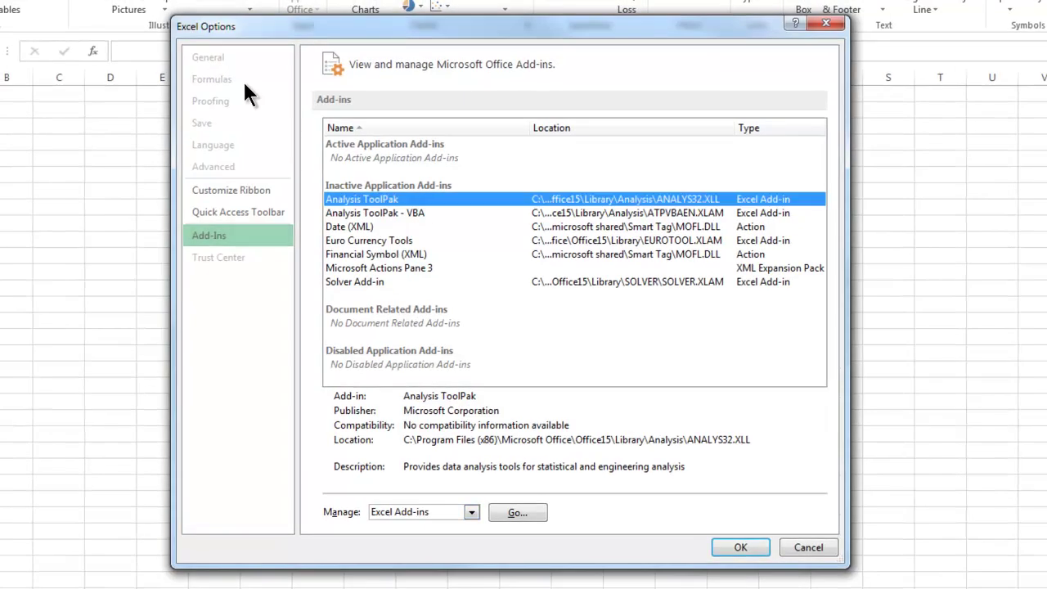
pyautogui.press('Down')
pyautogui.press('Down')
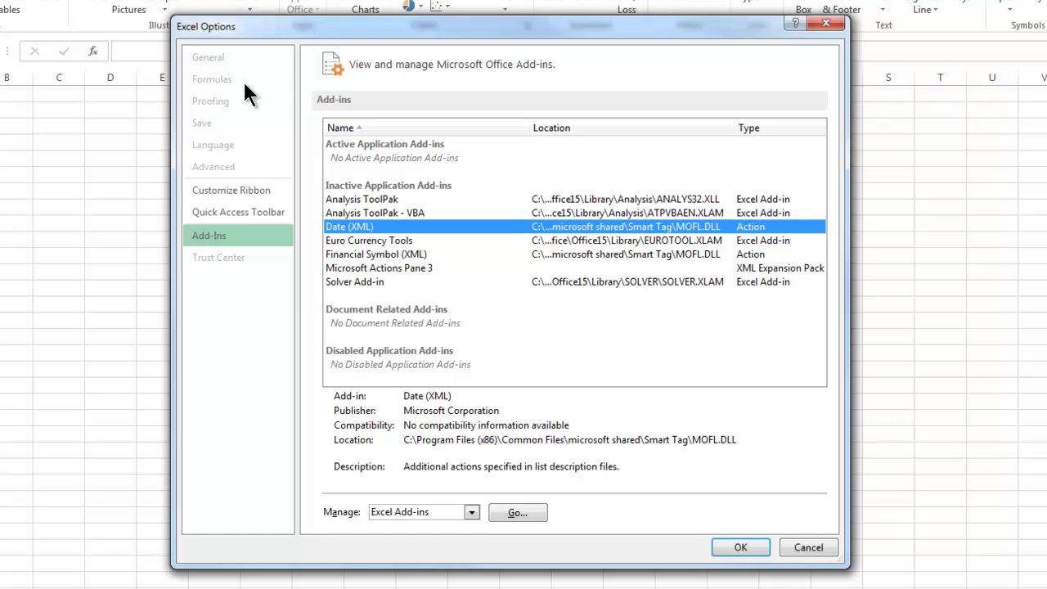
pyautogui.press('Up')
pyautogui.press('Up')
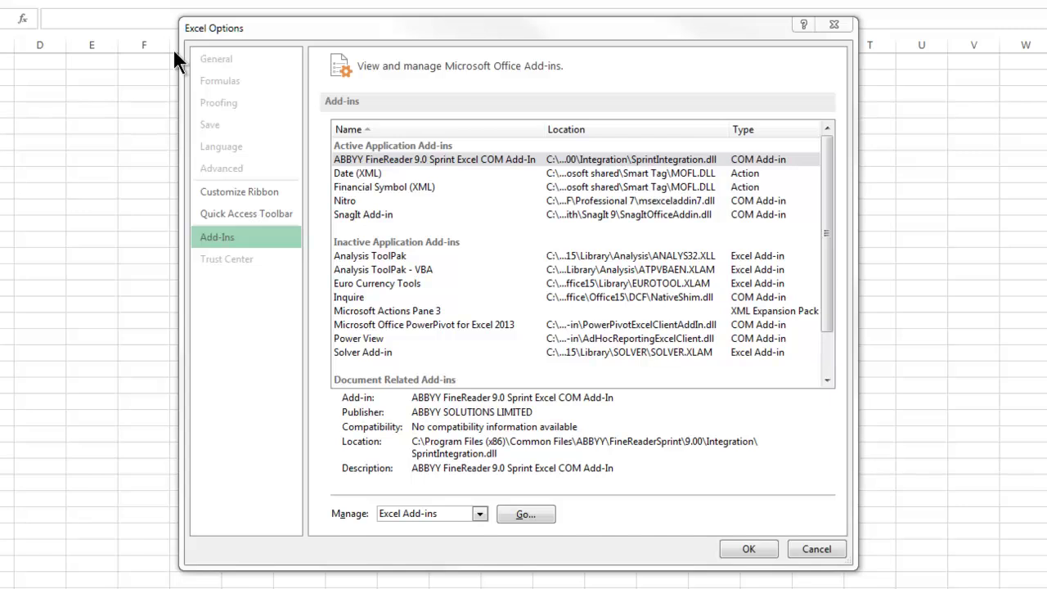
pyautogui.press('Down')
pyautogui.press('Down')
pyautogui.press('Down')
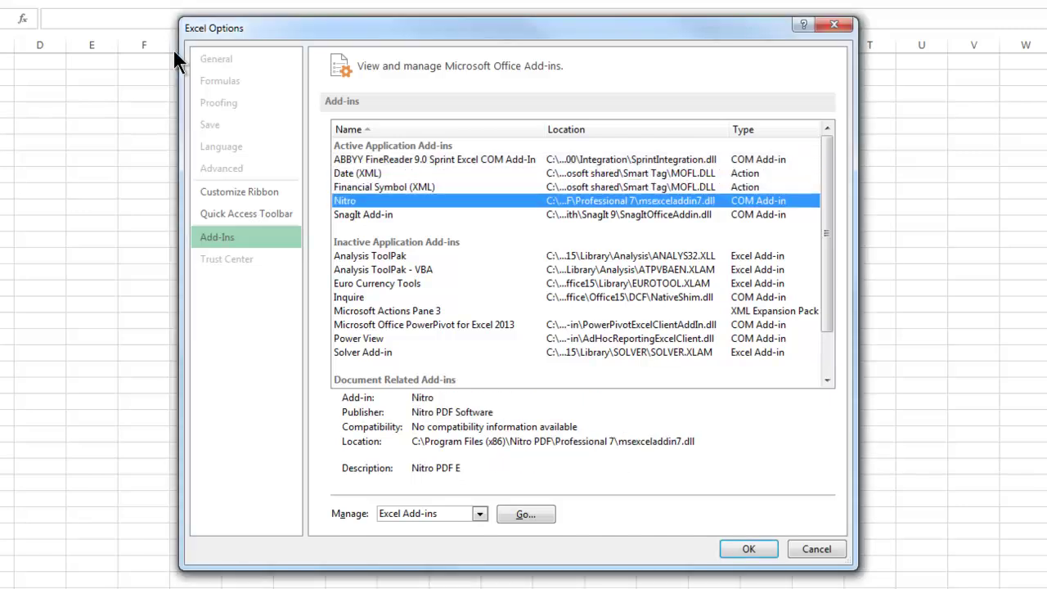
pyautogui.press('Down')
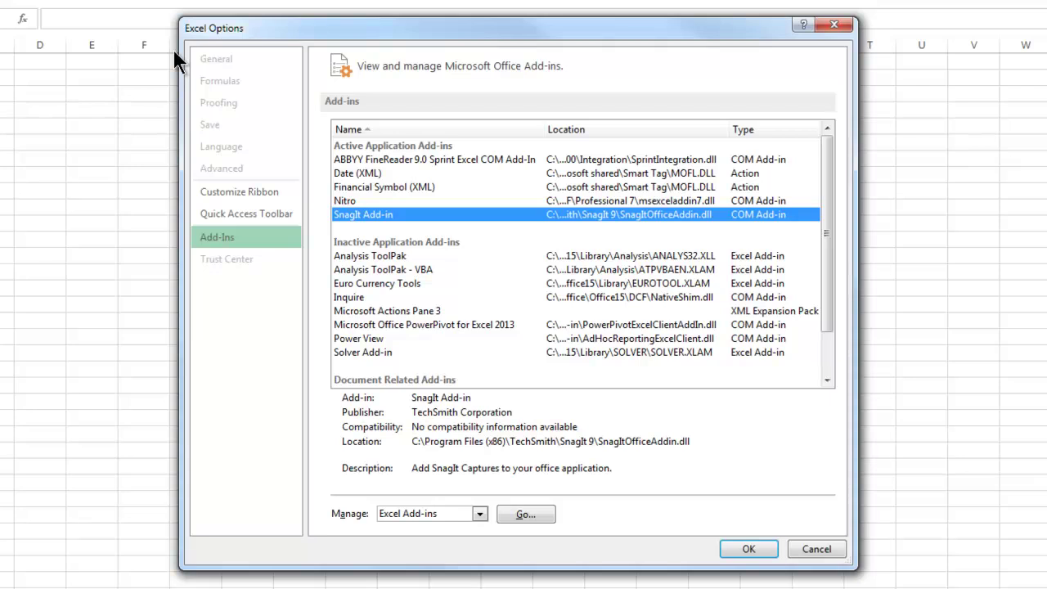
pyautogui.press('Home')
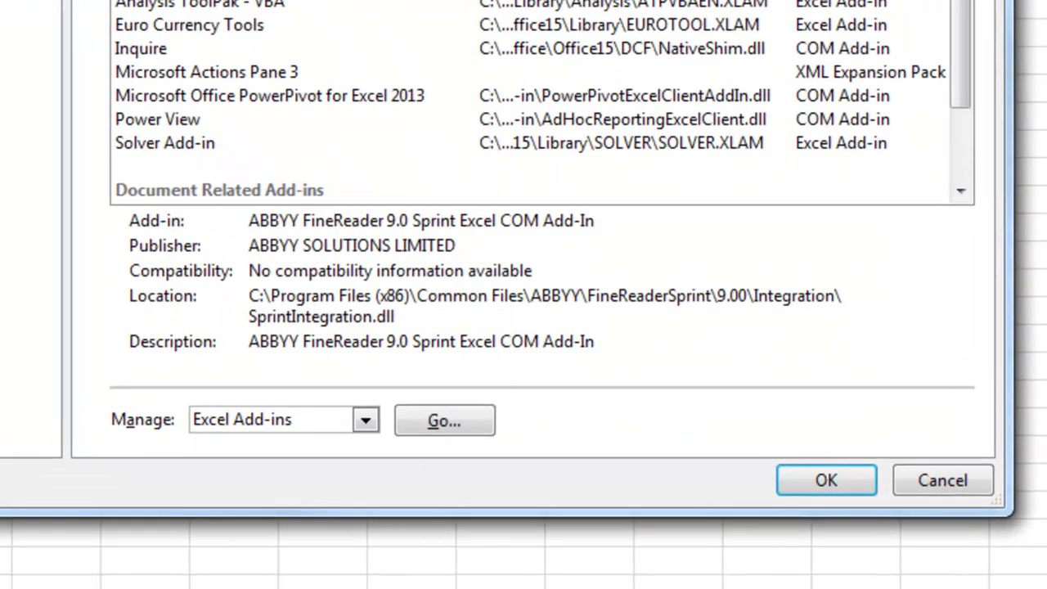
# Set Manage to COM Add-ins and uncheck ABBYY FineReader 9.0 Sprint Excel COM Add-In.
pyautogui.hotkey('alt', 'Down')
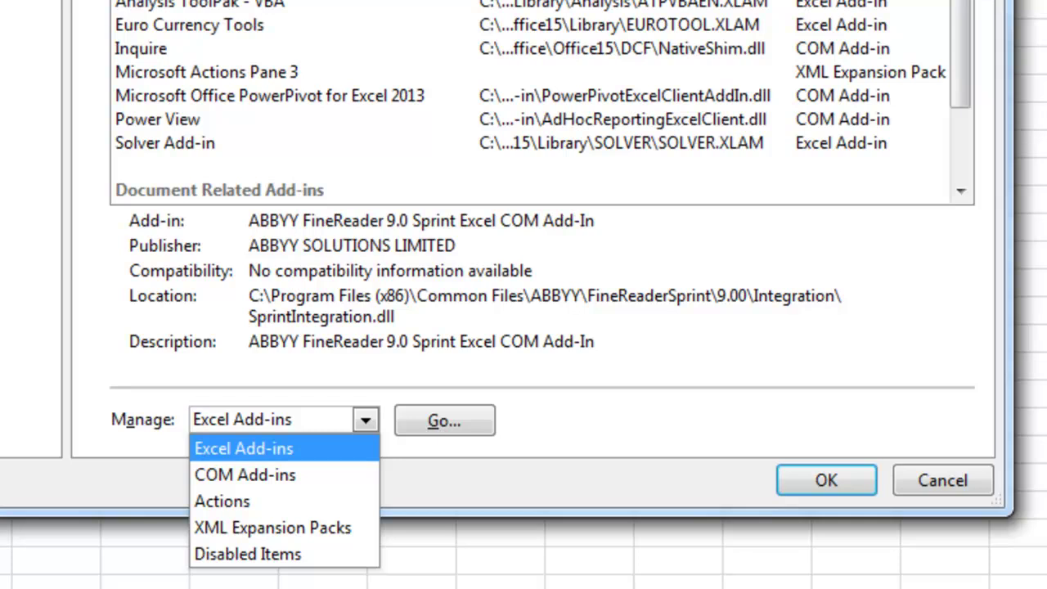
pyautogui.press('Down')
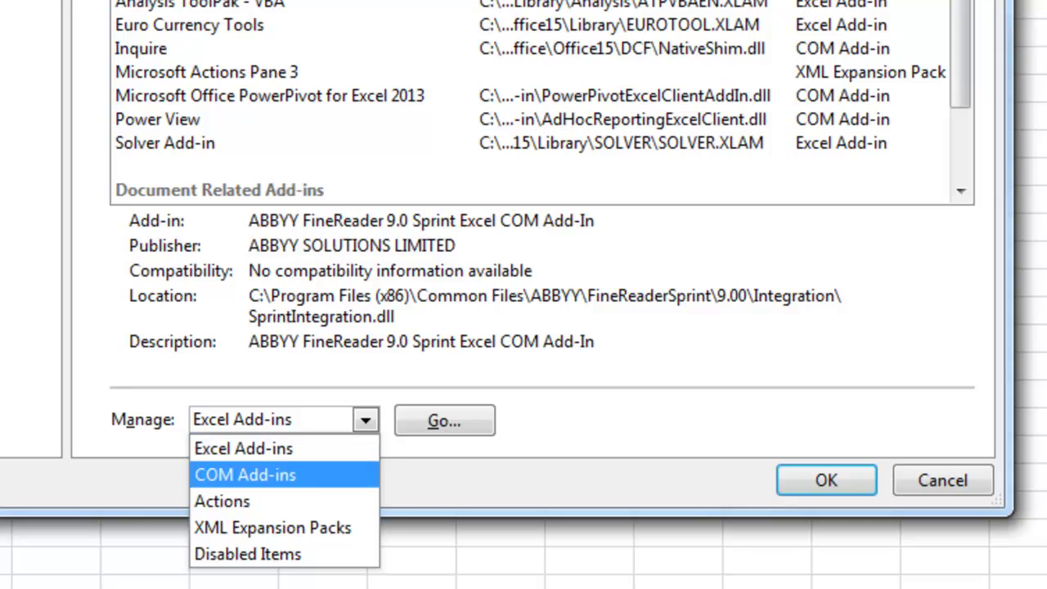
pyautogui.press('Return')
pyautogui.hotkey('alt', 'g')
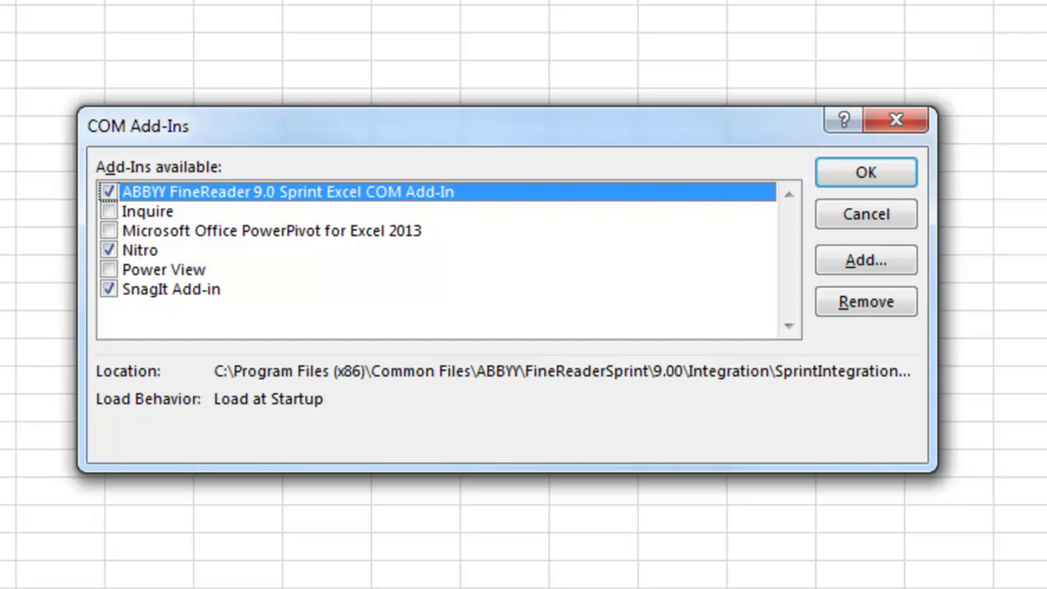
pyautogui.press('space')
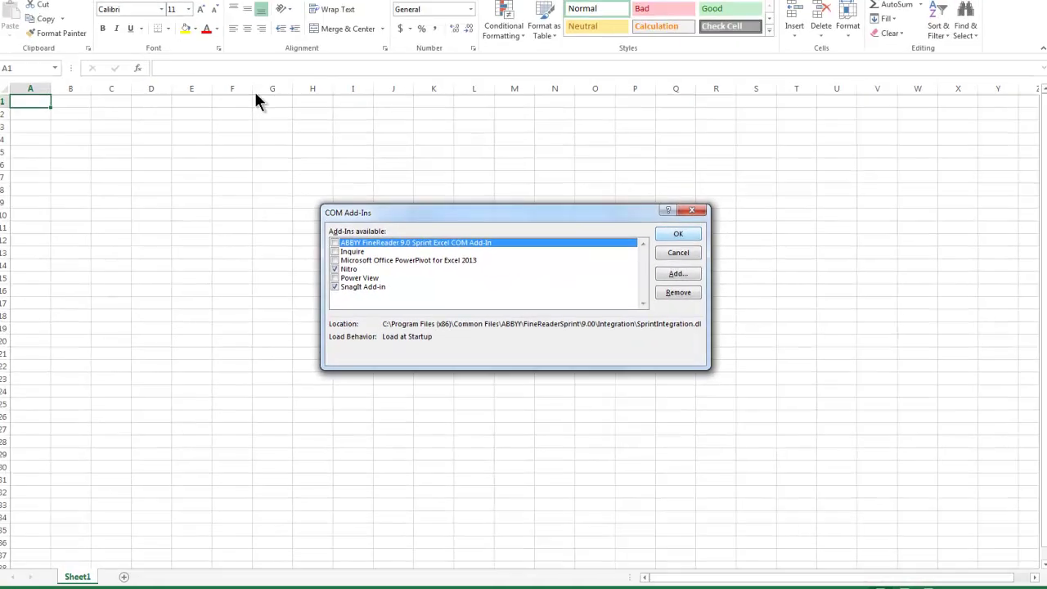
# Confirm the COM Add-Ins change with OK and minimize Excel to the desktop.
pyautogui.press('Return')
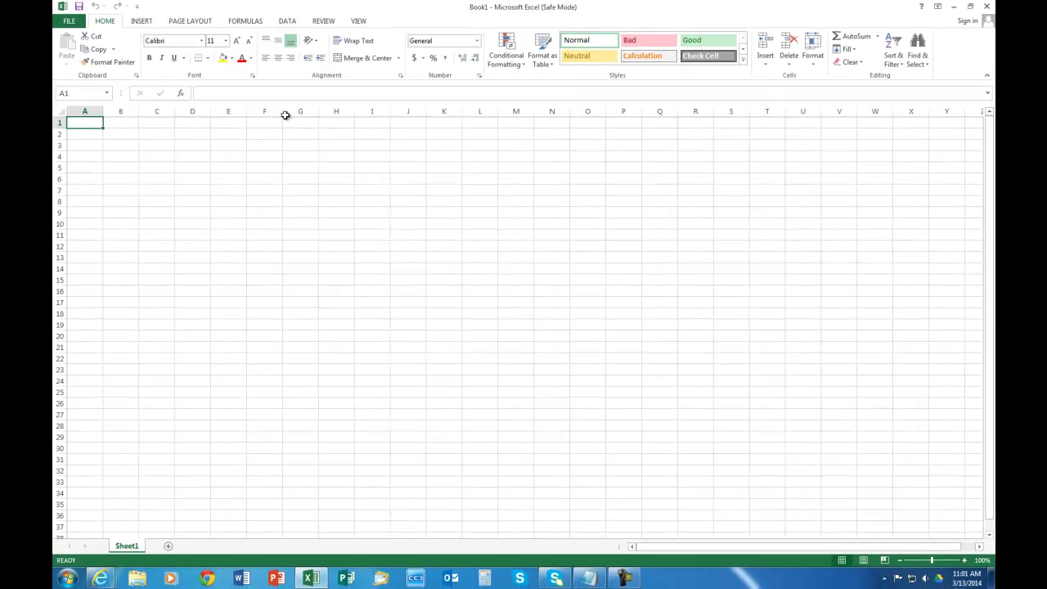
pyautogui.hotkey('ctrl', 'End')
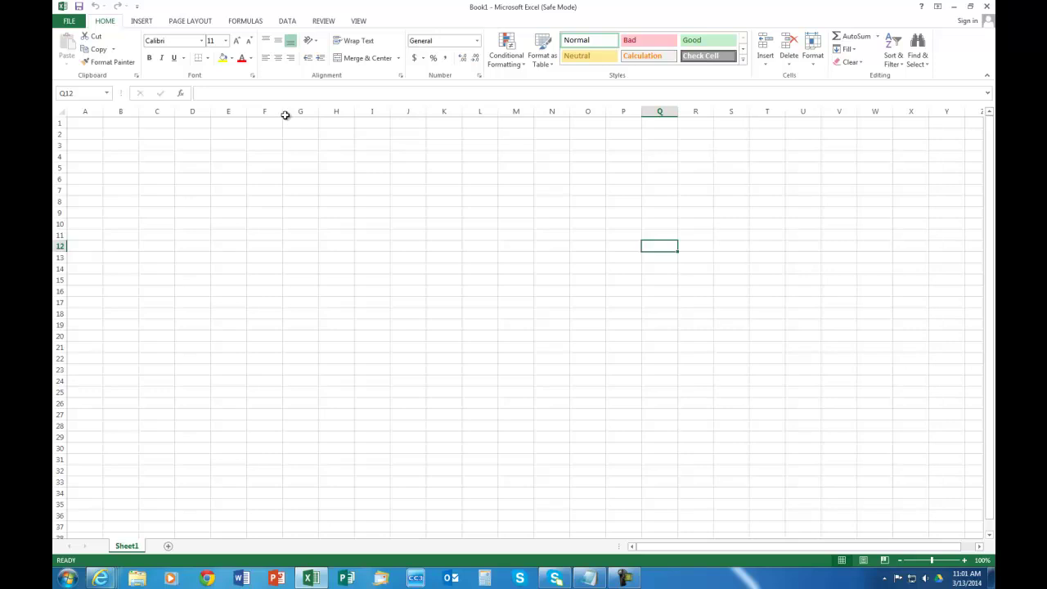
pyautogui.press('super+d')
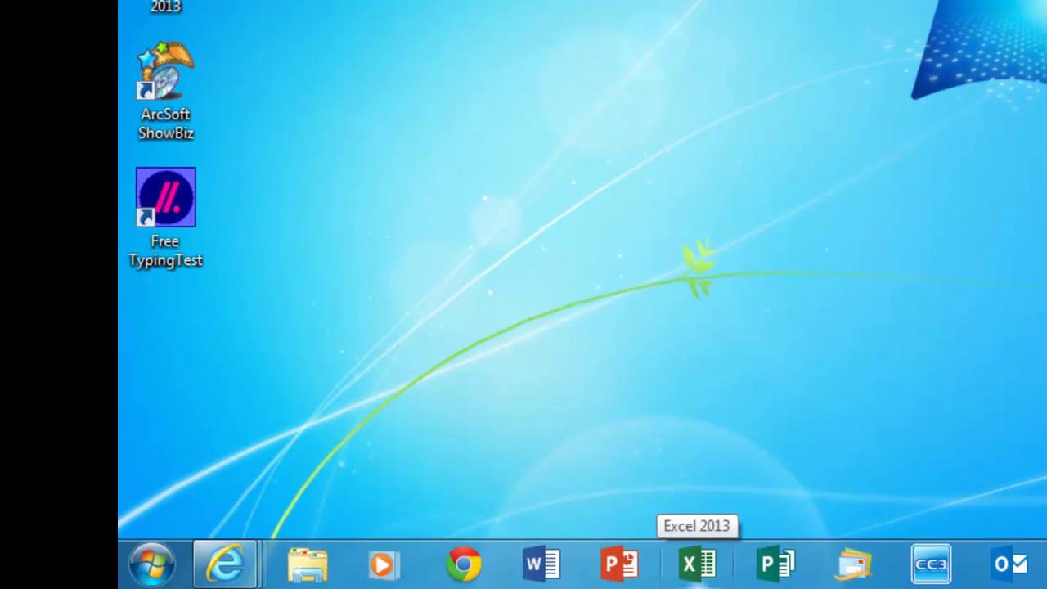
# Open the recent Webinar Contacs workbook from Excel's taskbar jump list.
pyautogui.rightClick(697, 564)
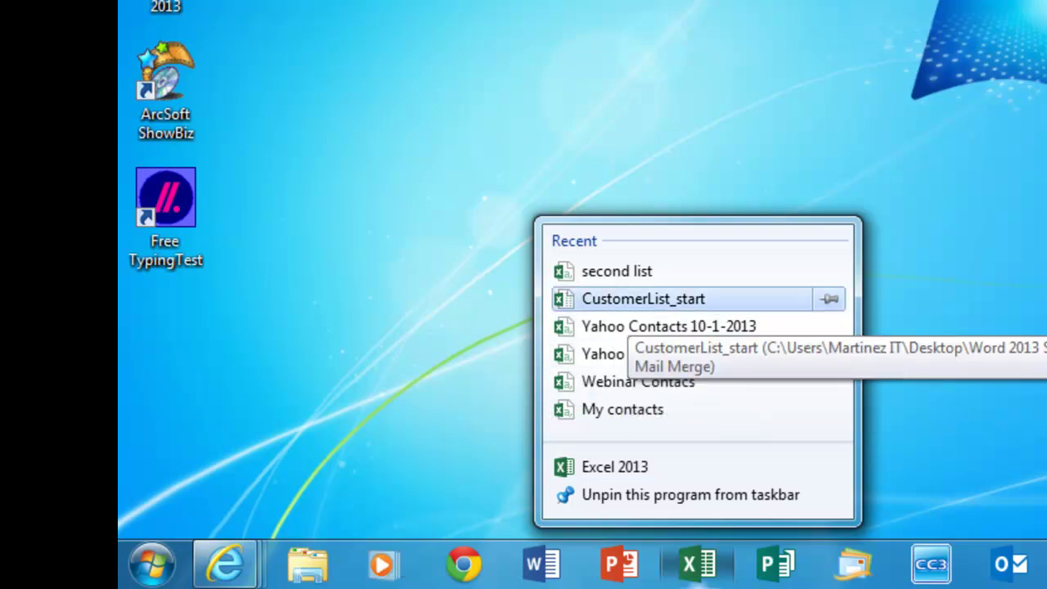
pyautogui.click(643, 298)
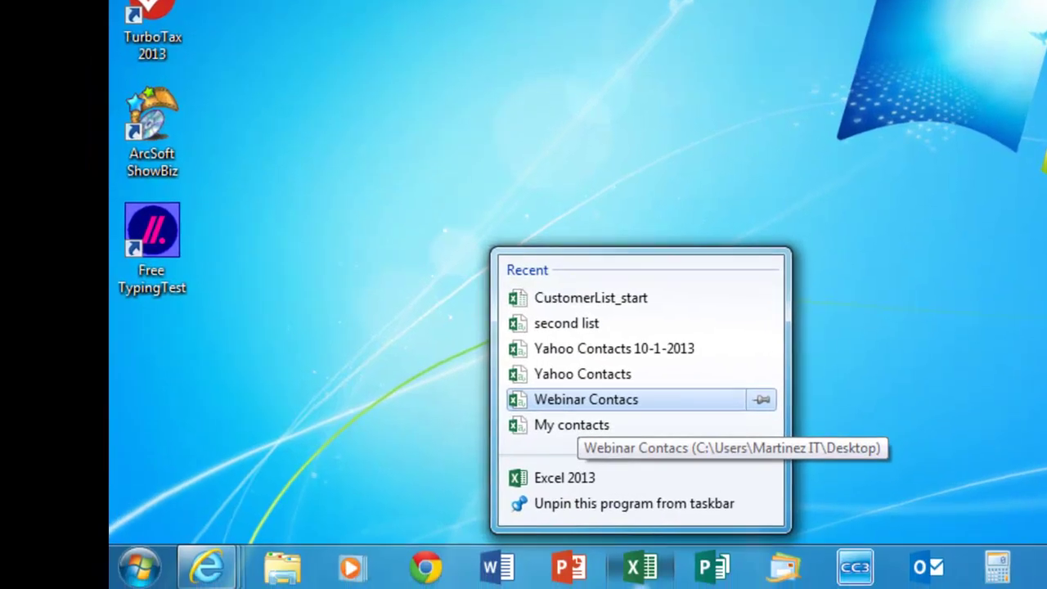
pyautogui.click(586, 399)
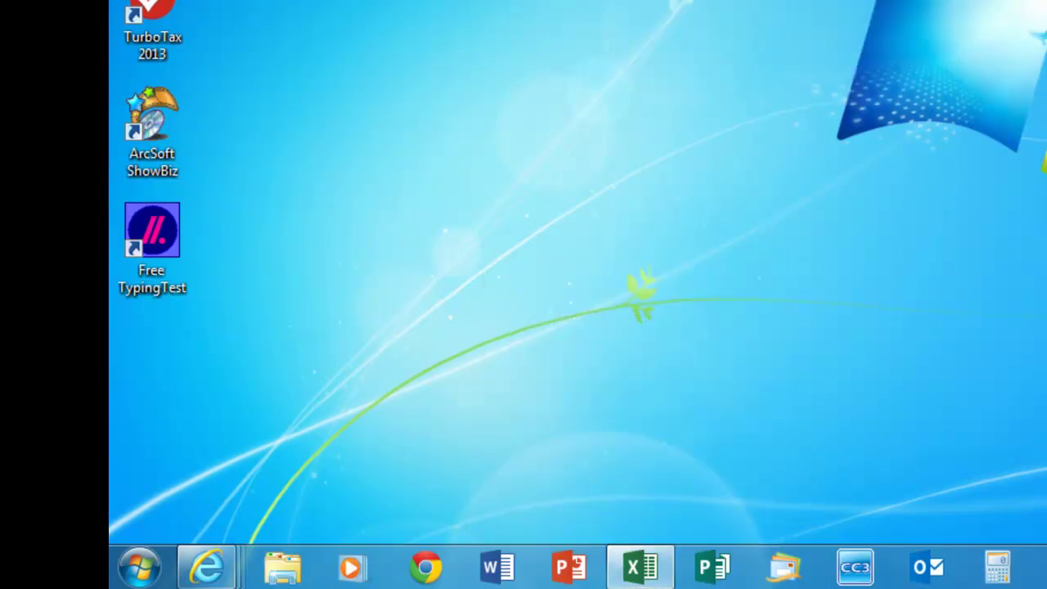
pyautogui.moveTo(641, 566)
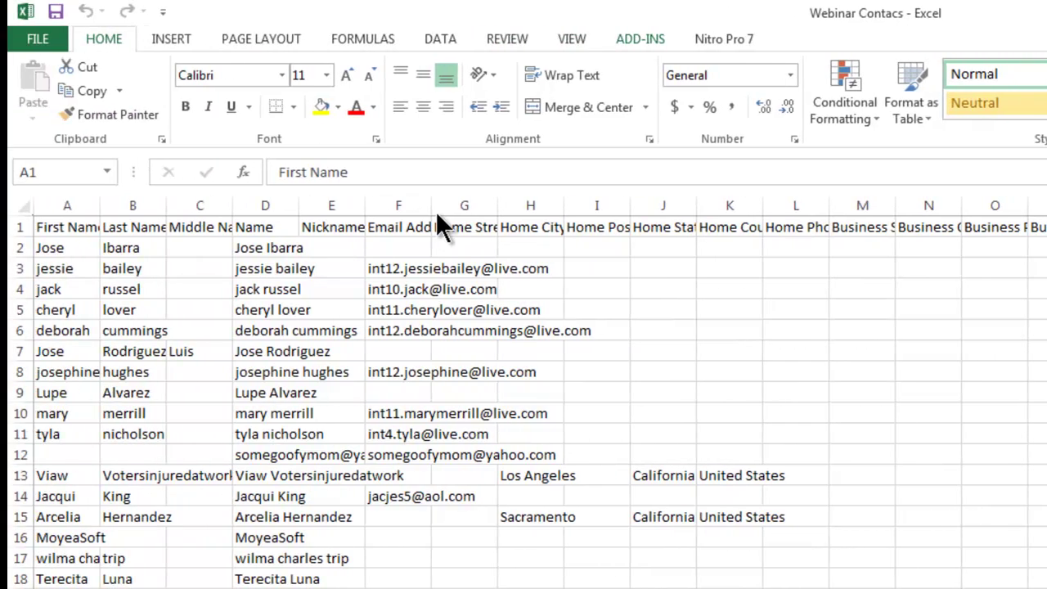
# Check the SnagIt command on ADD-INS and the Nitro Pro 7 tab, then show the desktop.
pyautogui.hotkey('alt', 'x')
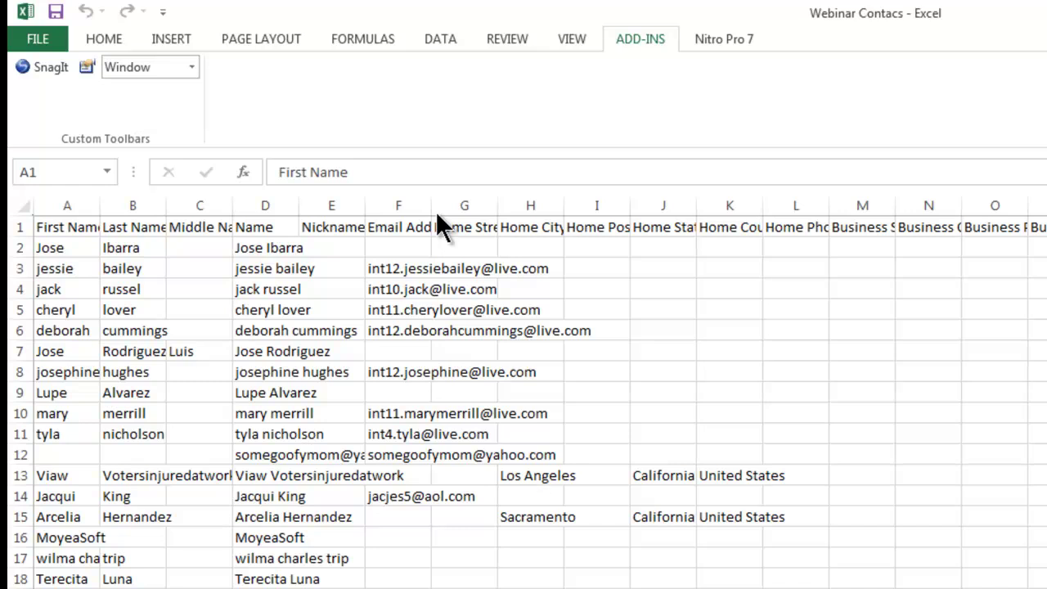
pyautogui.press('Tab')
pyautogui.press('Tab')
pyautogui.hotkey('alt', 'y')
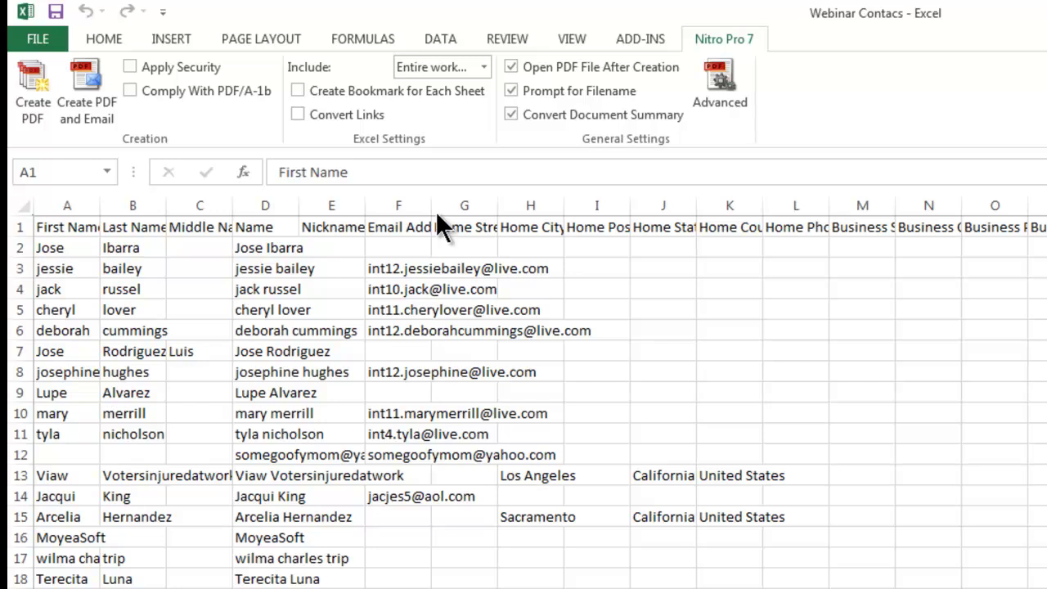
pyautogui.press('super+d')
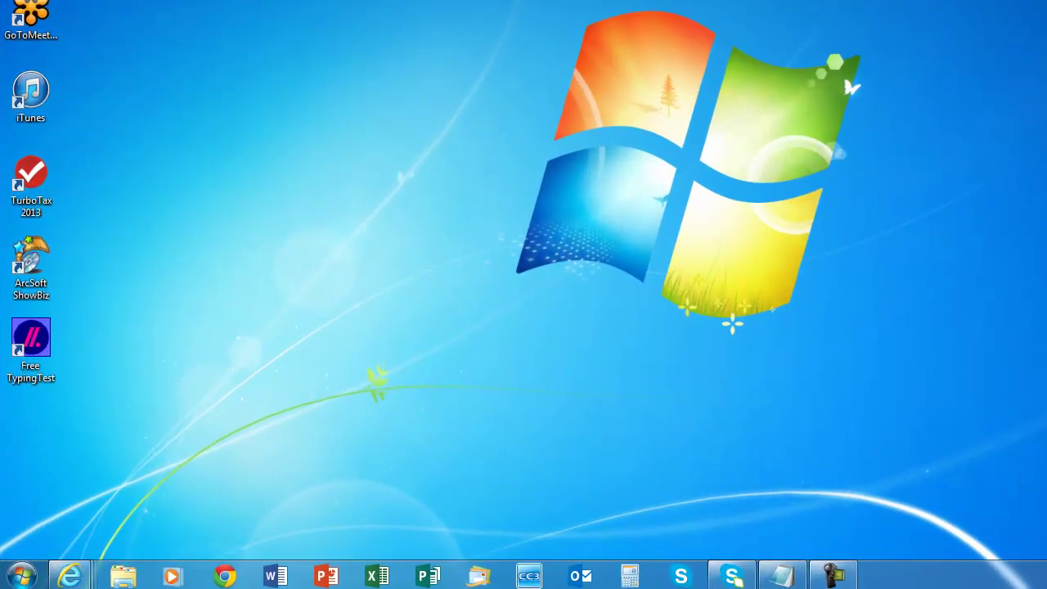
# Review the Notepad crash-fix notes, minimize them, and bring up the Run box with excel.exe /safe.
pyautogui.click(782, 576)
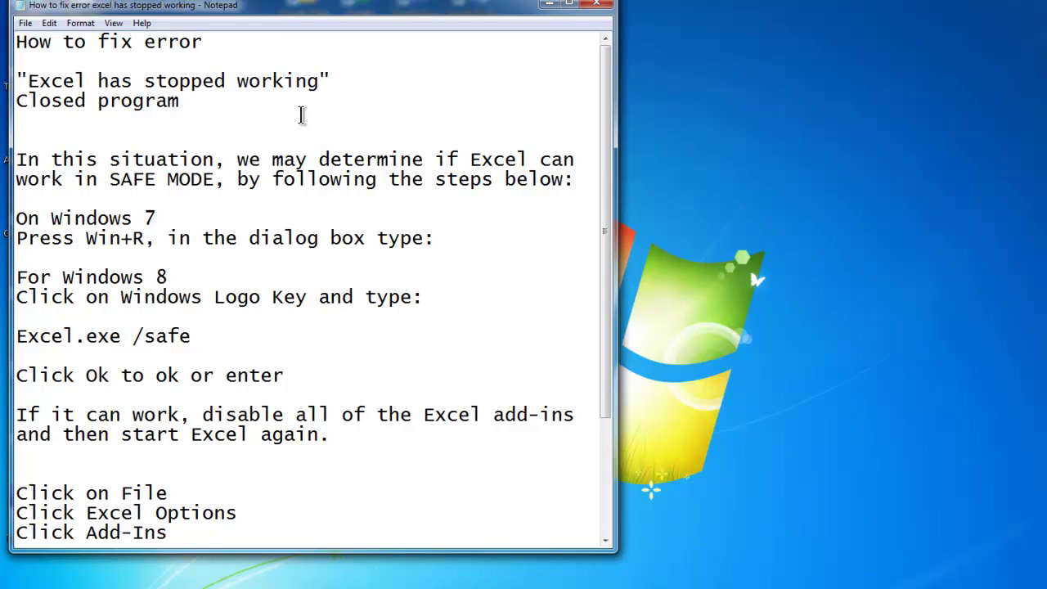
pyautogui.press('Up')
pyautogui.press('Up')
pyautogui.press('Up')
pyautogui.press('Up')
pyautogui.press('Up')
pyautogui.press('End')
pyautogui.press('super+d')
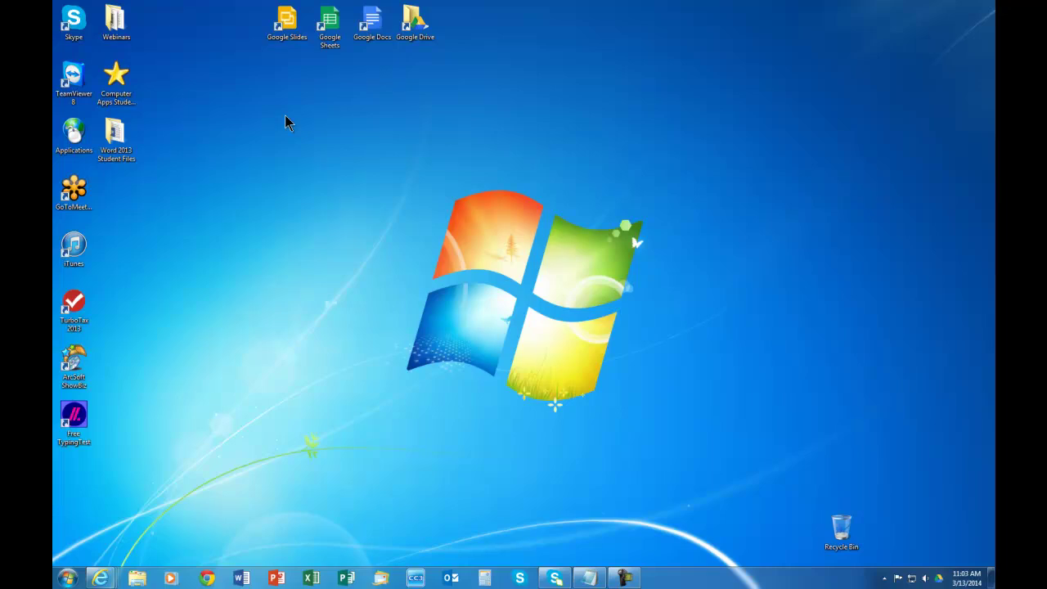
pyautogui.press('super+r')
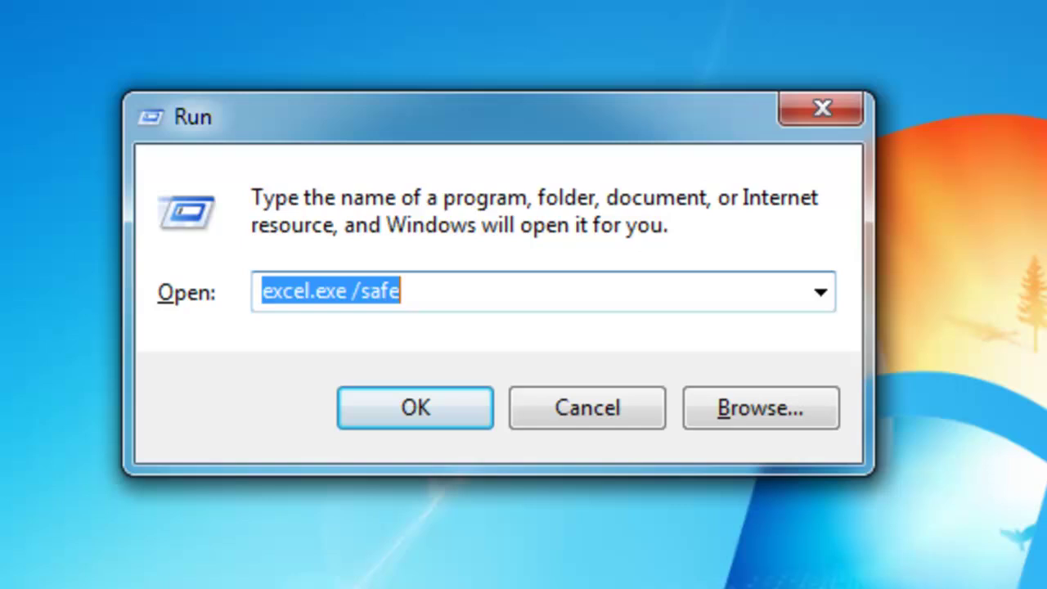
# Run excel.exe /safe from the Run box to start Excel in safe mode.
pyautogui.click(292, 421)
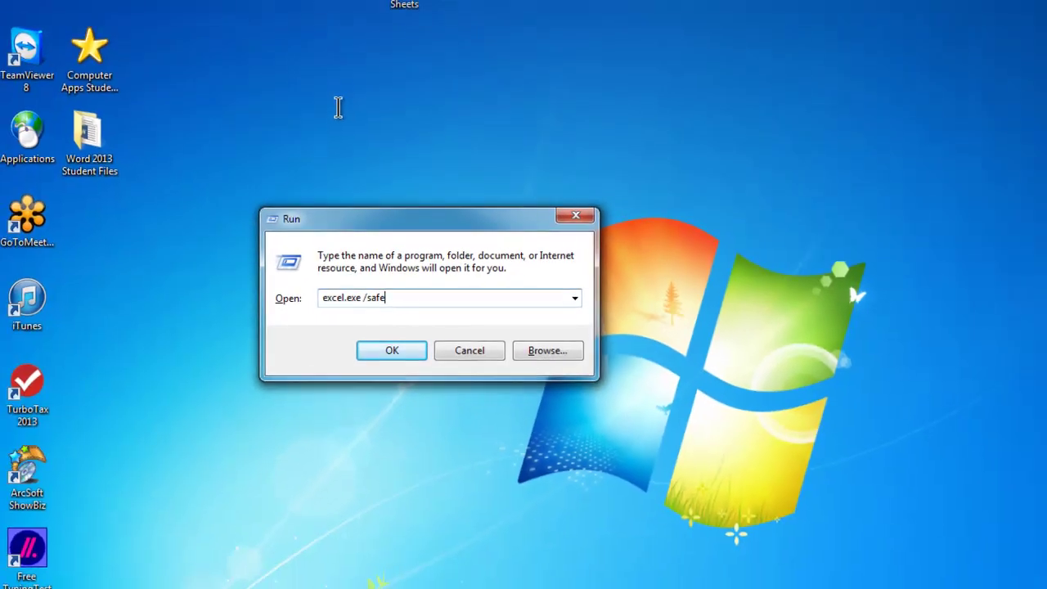
pyautogui.hotkey('ctrl', 'a')
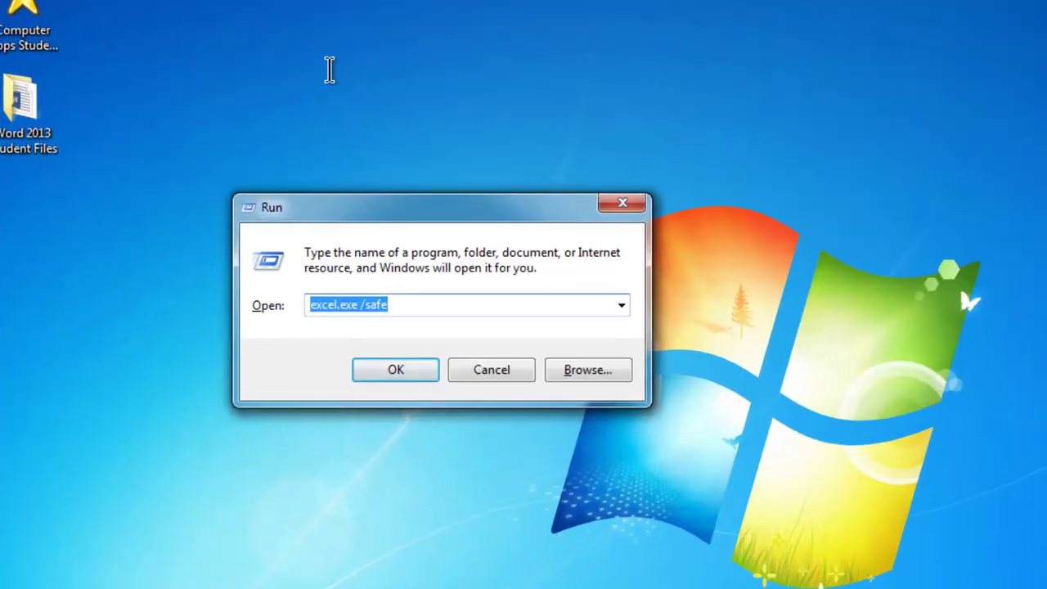
pyautogui.press('End')
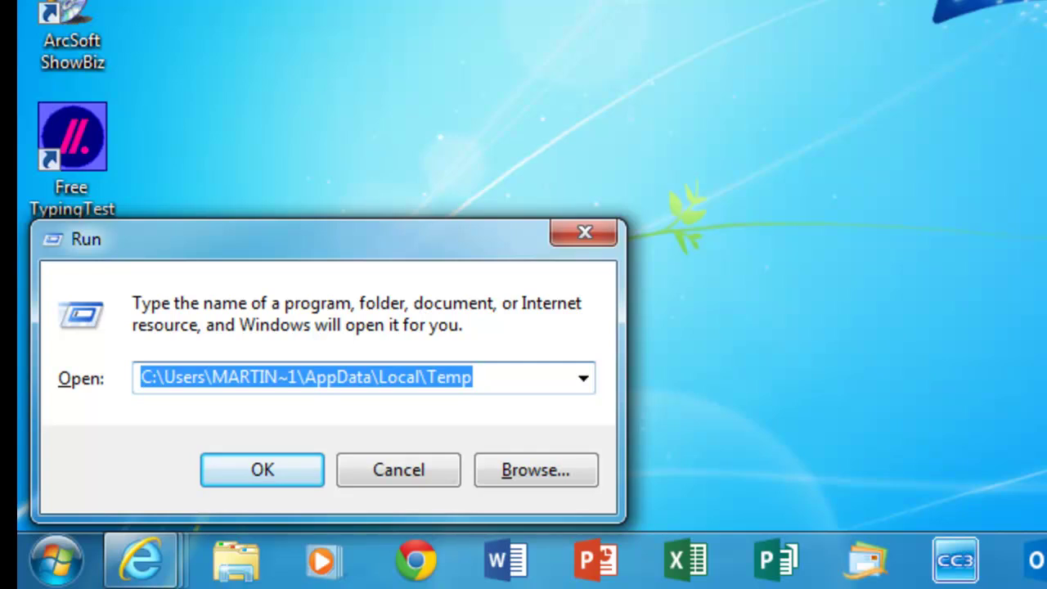
pyautogui.press('Return')
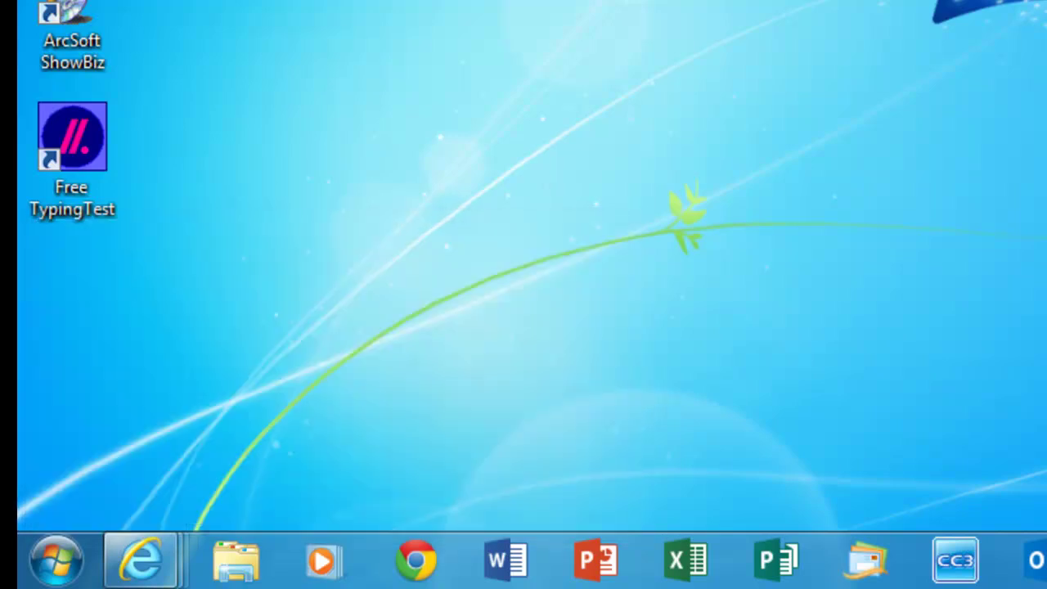
pyautogui.press('super+r')
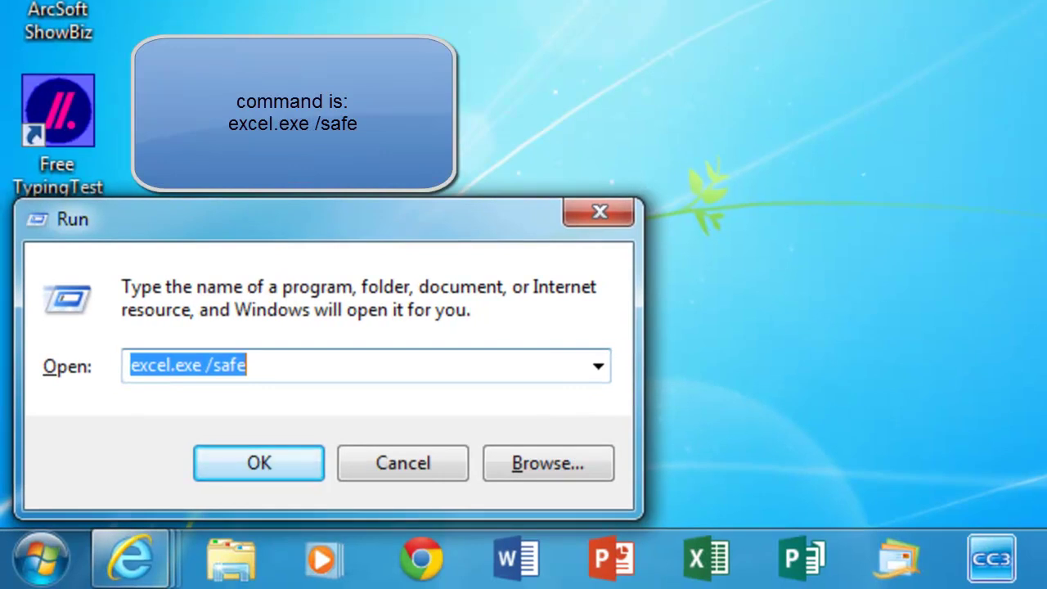
pyautogui.press('Return')
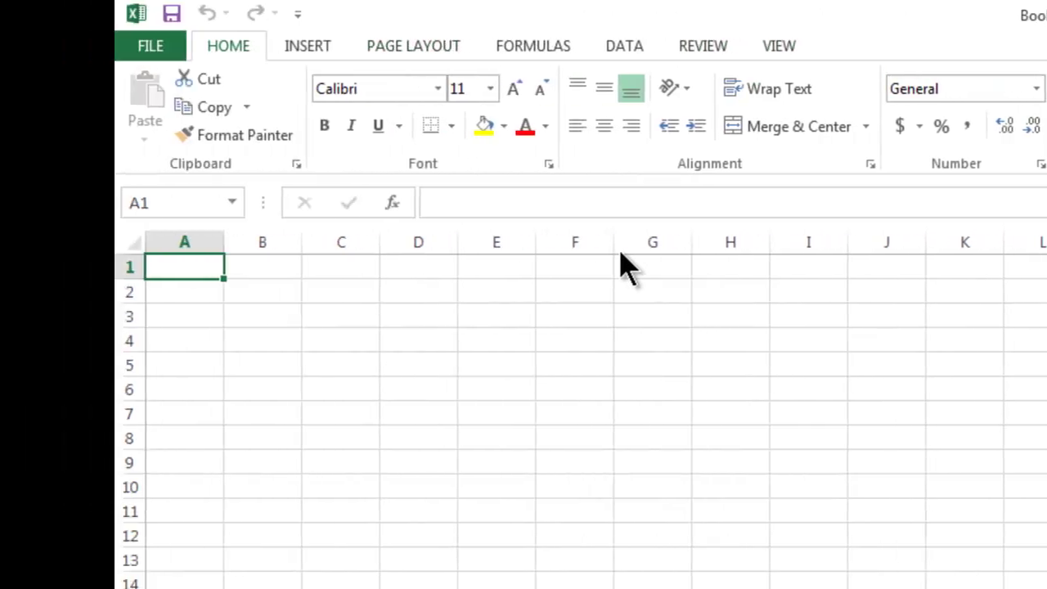
pyautogui.hotkey('ctrl', 'o')
pyautogui.press('t')
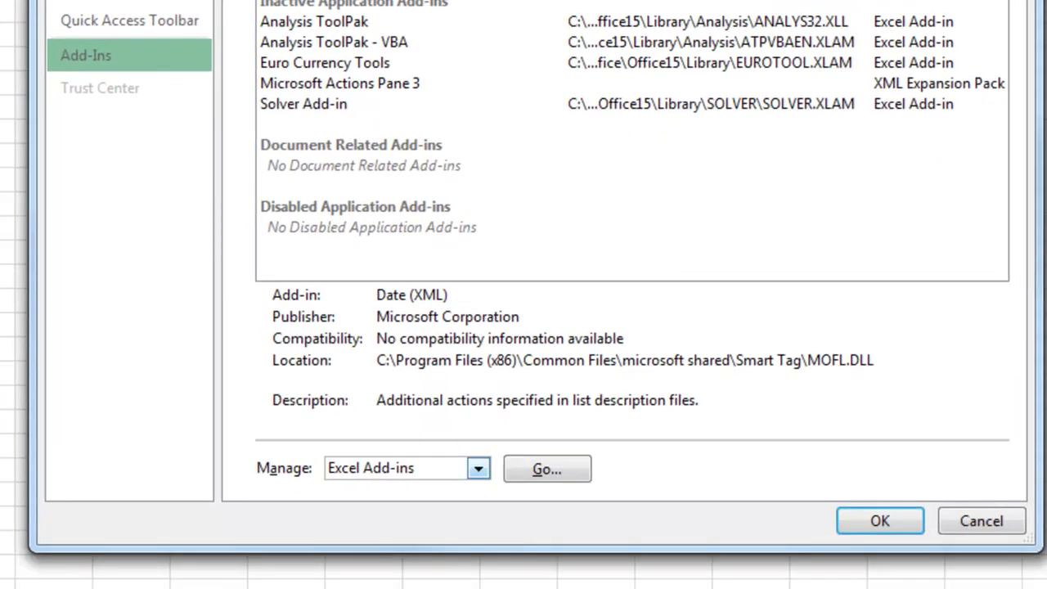
pyautogui.hotkey('alt', 'Down')
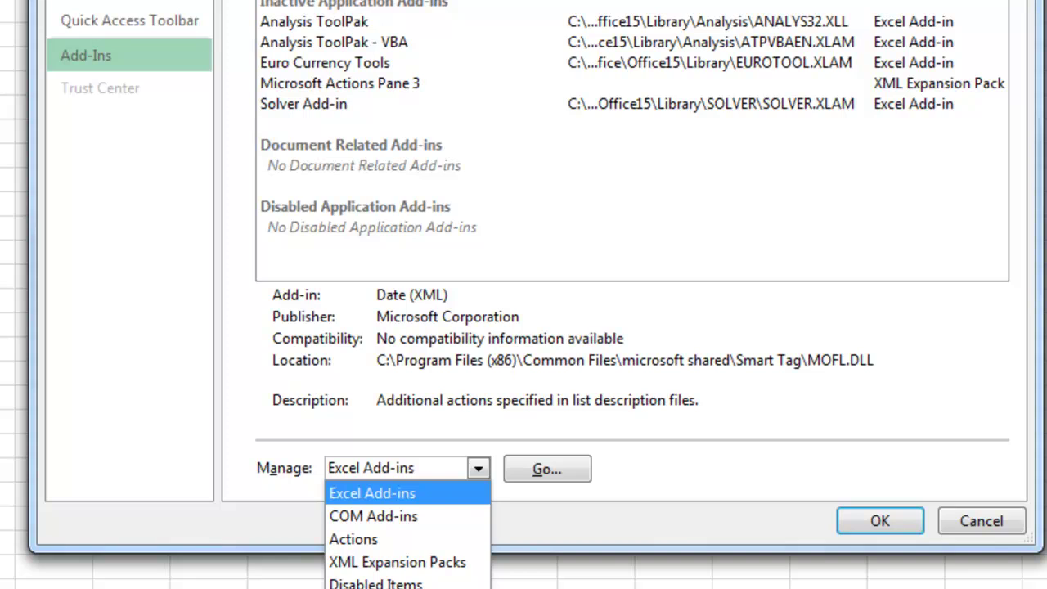
pyautogui.press('Down')
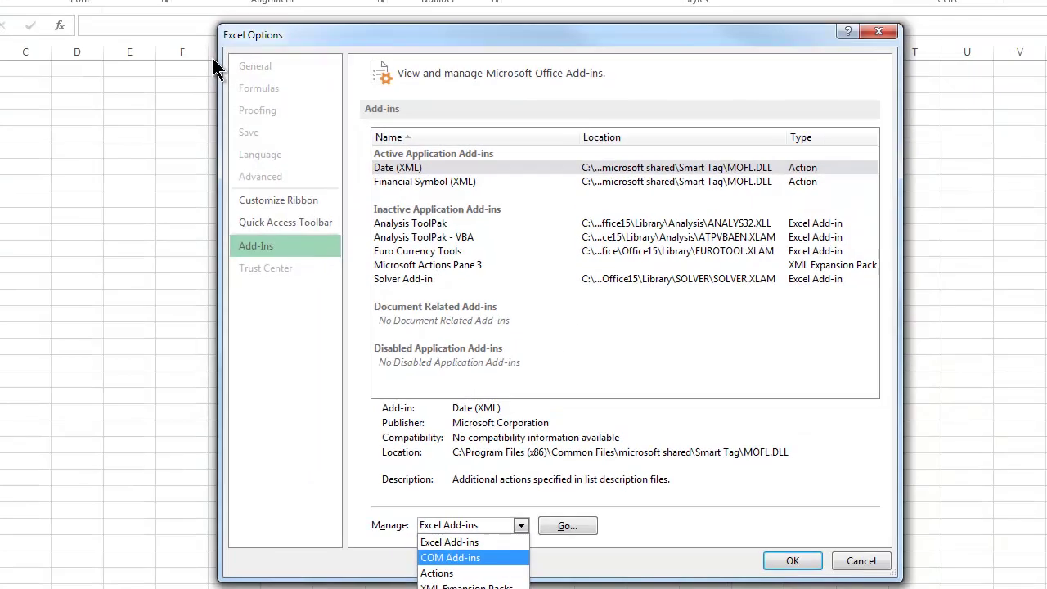
pyautogui.press('Return')
pyautogui.press('Tab')
pyautogui.press('Return')
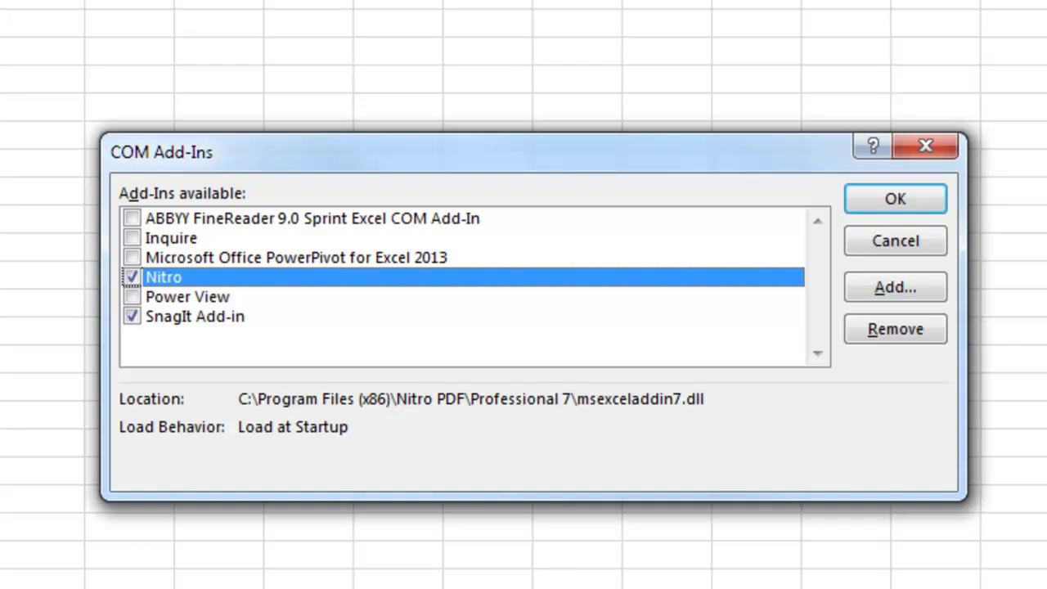
pyautogui.click(895, 199)
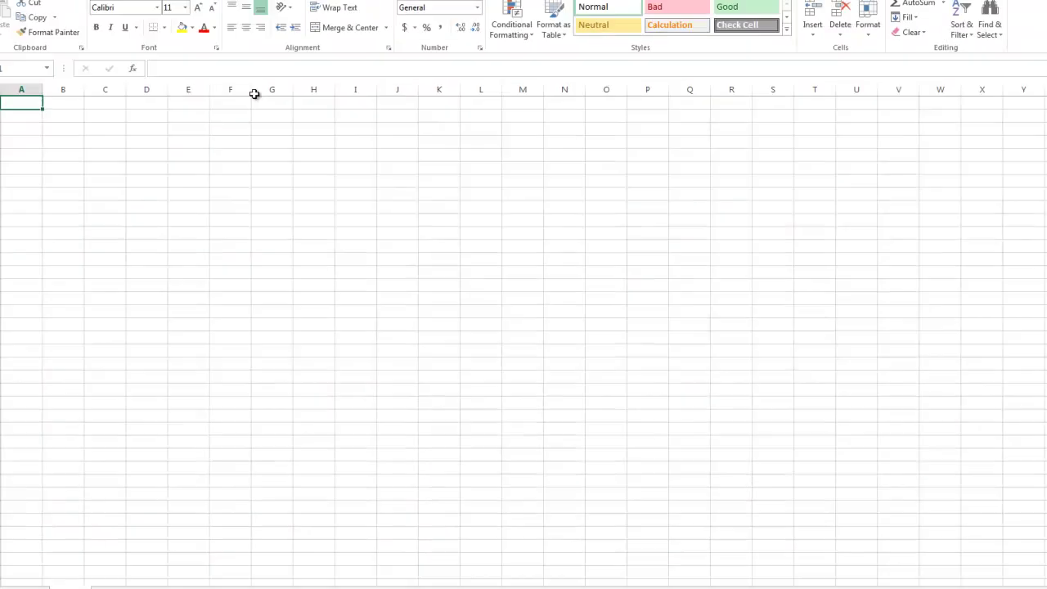
# Close the safe-mode Excel window and start a new blank workbook.
pyautogui.hotkey('alt', 'F4')
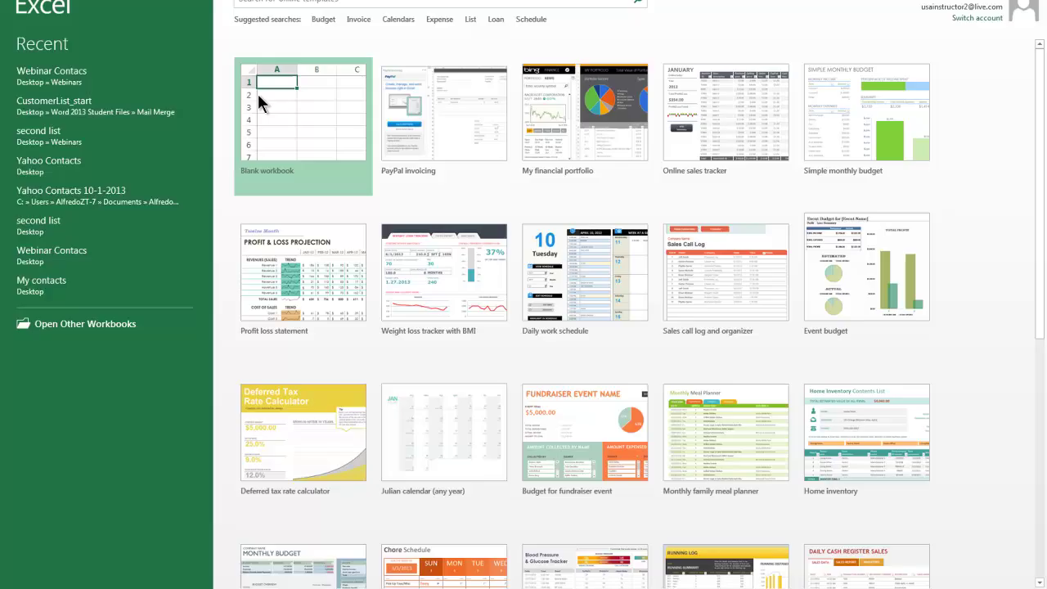
pyautogui.click(258, 94)
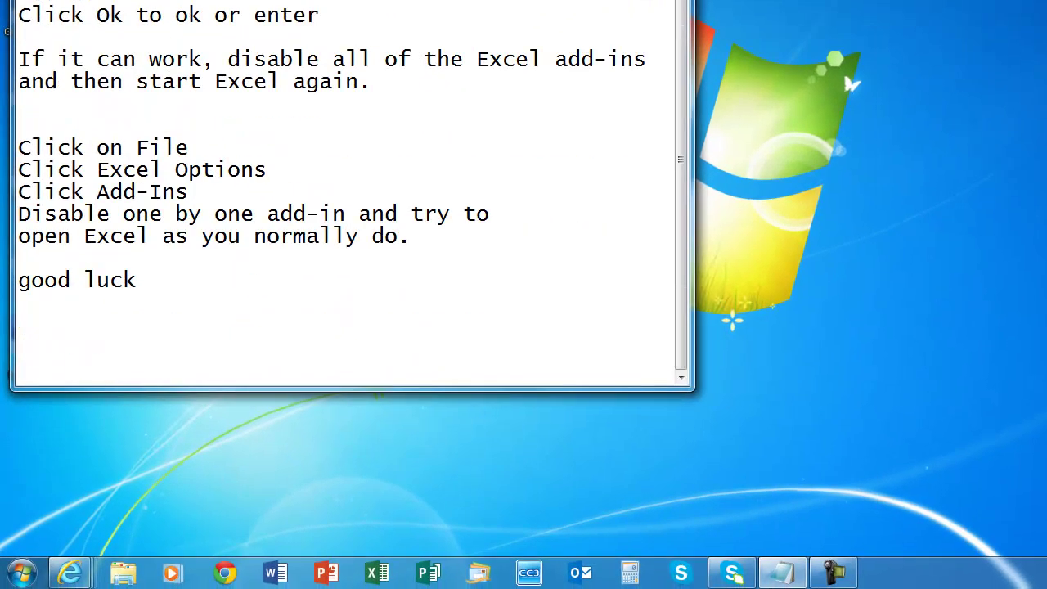
# Type the author's e-mail address on a new line after 'good luck' in the notes.
pyautogui.click(137, 280)
pyautogui.press('Return')
pyautogui.press('Return')
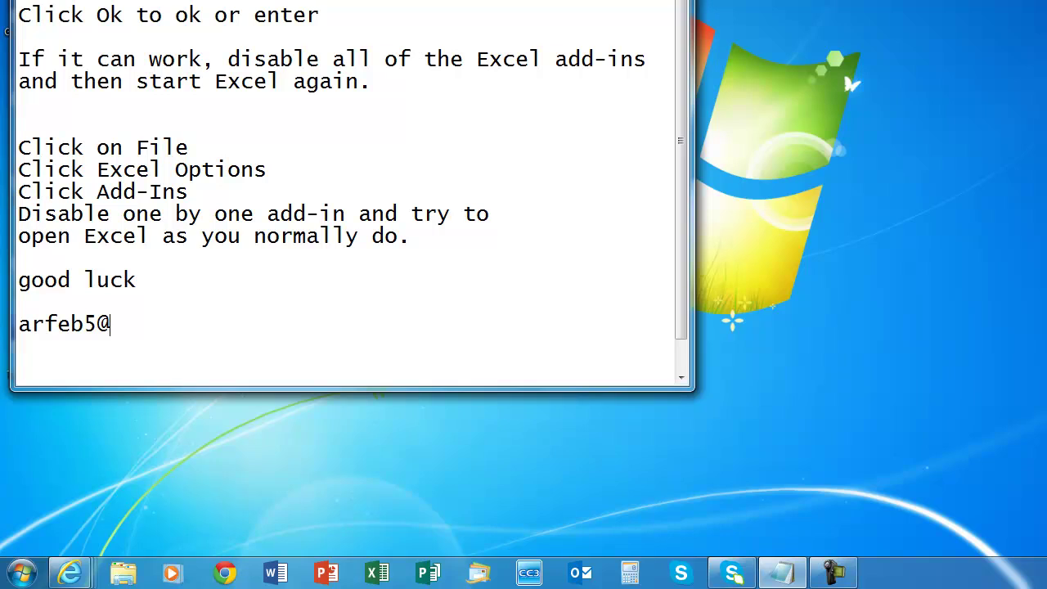
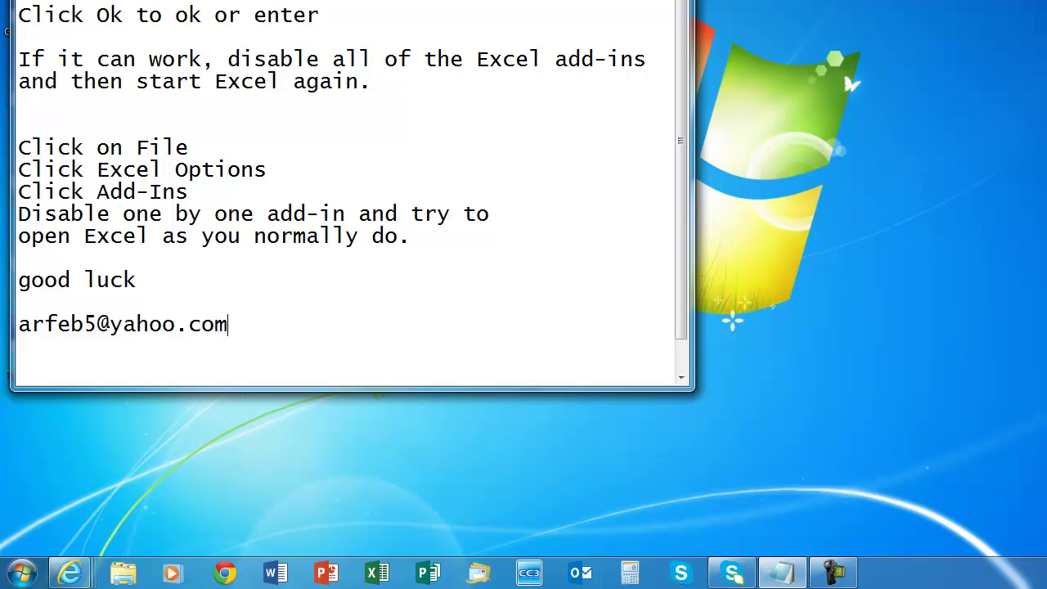
pyautogui.press('Return')
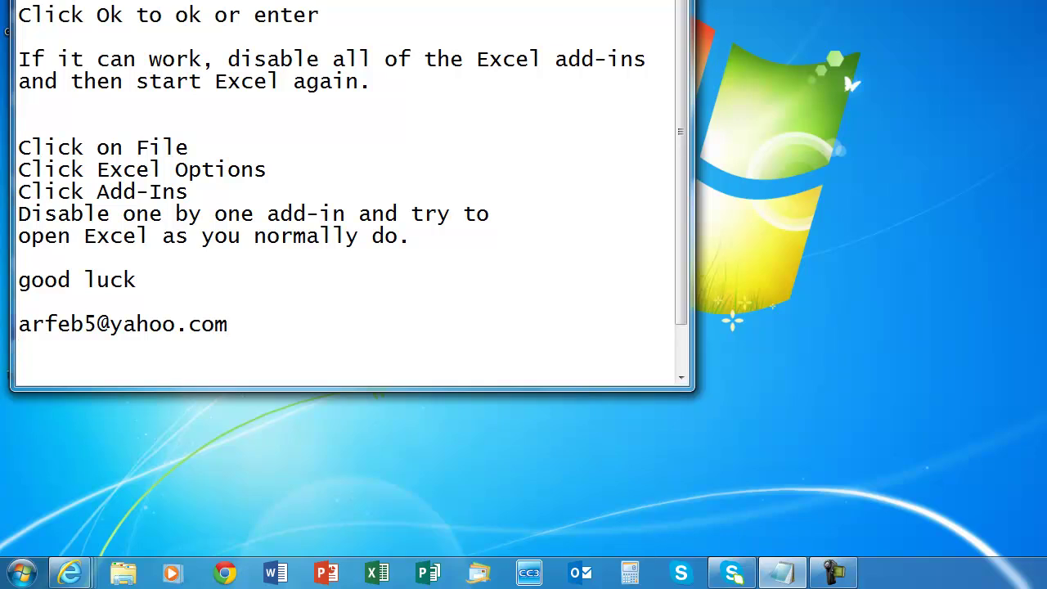